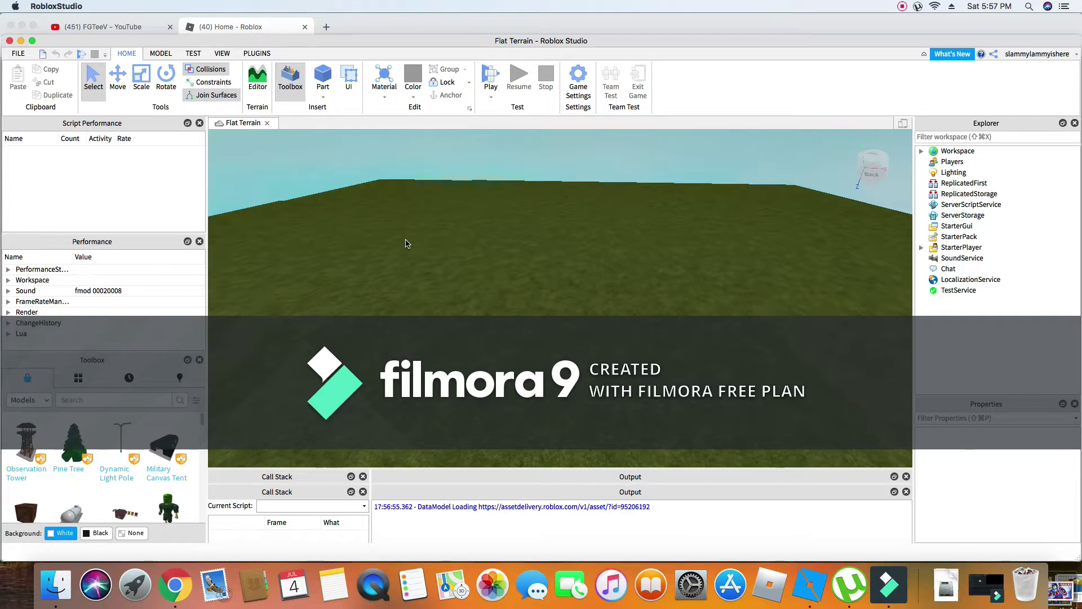
Browse the default model assets in the Toolbox
right_drag(474, 271, 473, 273)
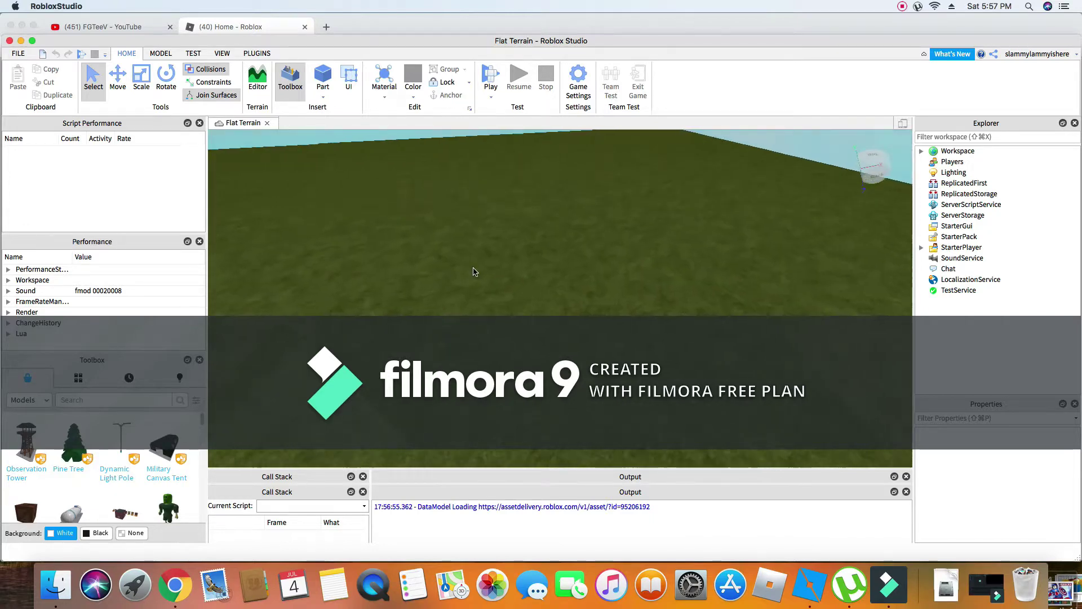
scroll(137, 486, down, 4)
scroll(141, 488, down, 5)
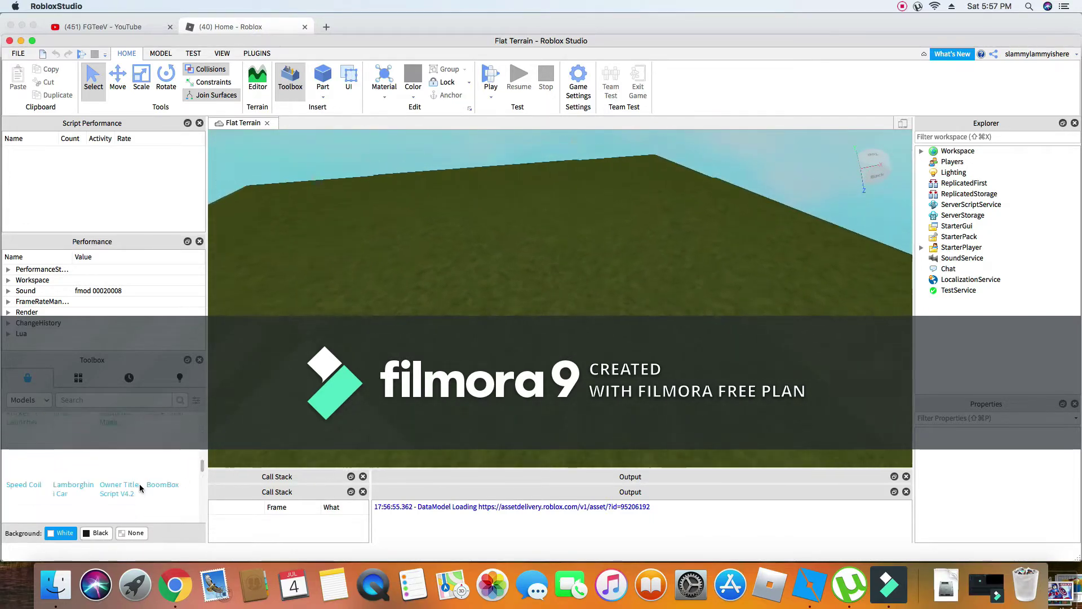
scroll(141, 488, down, 5)
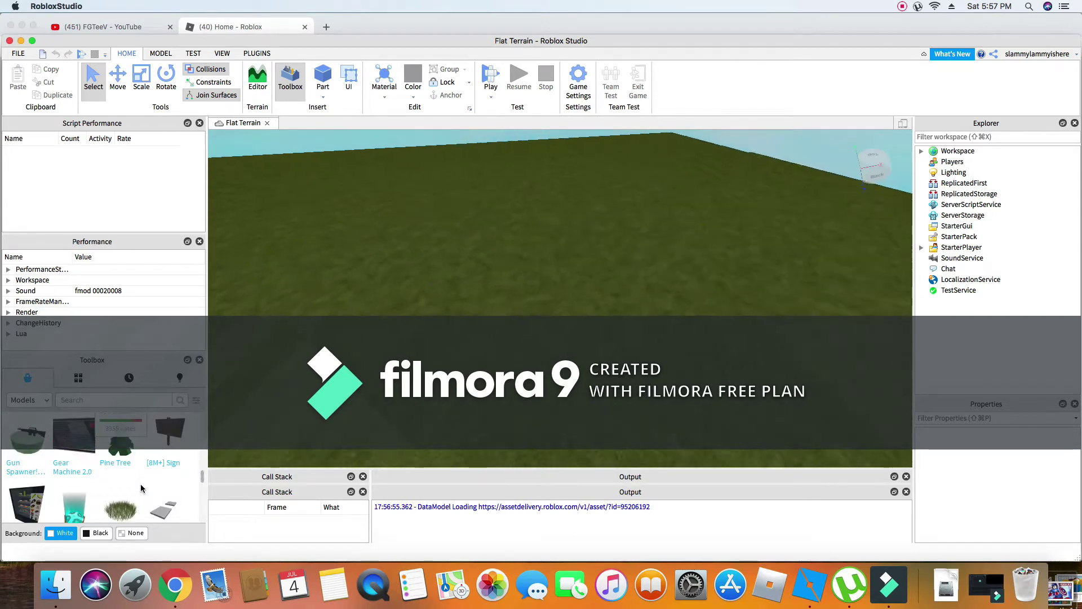
scroll(140, 488, down, 5)
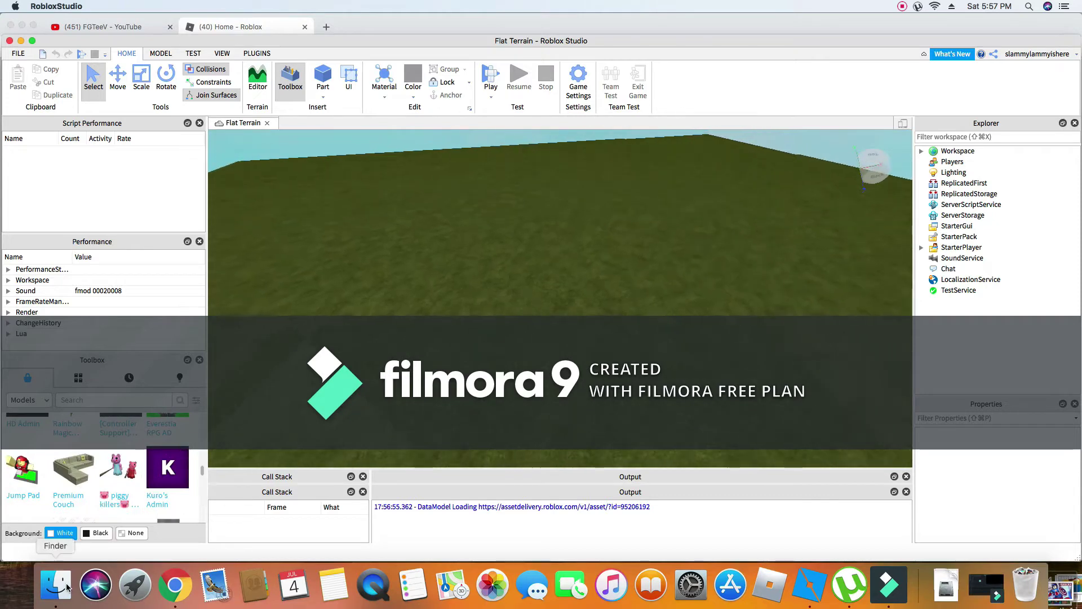
scroll(151, 489, down, 5)
scroll(176, 489, down, 5)
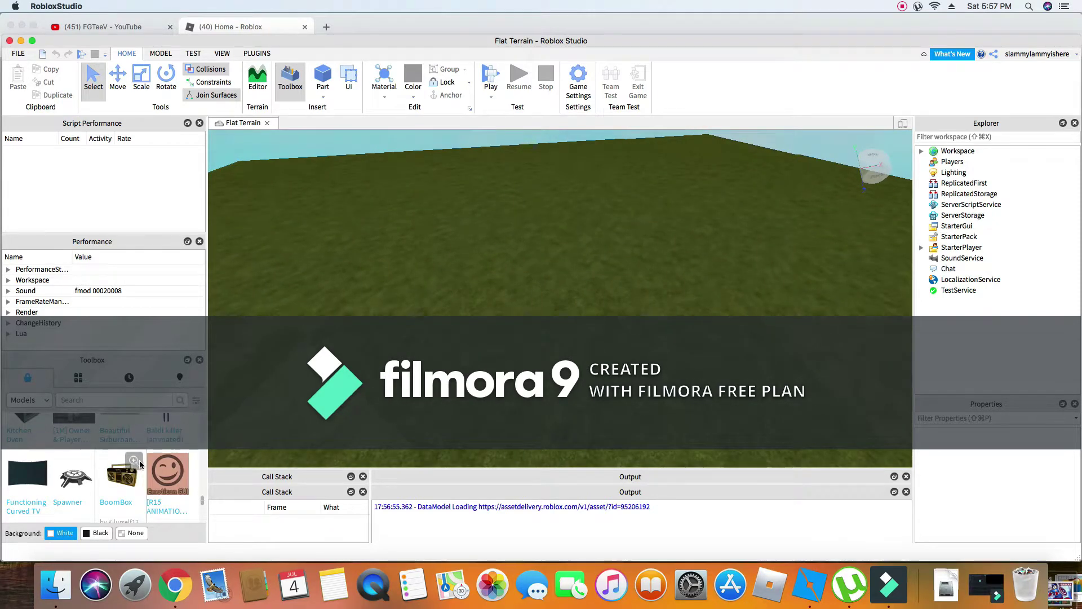
scroll(140, 464, up, 3)
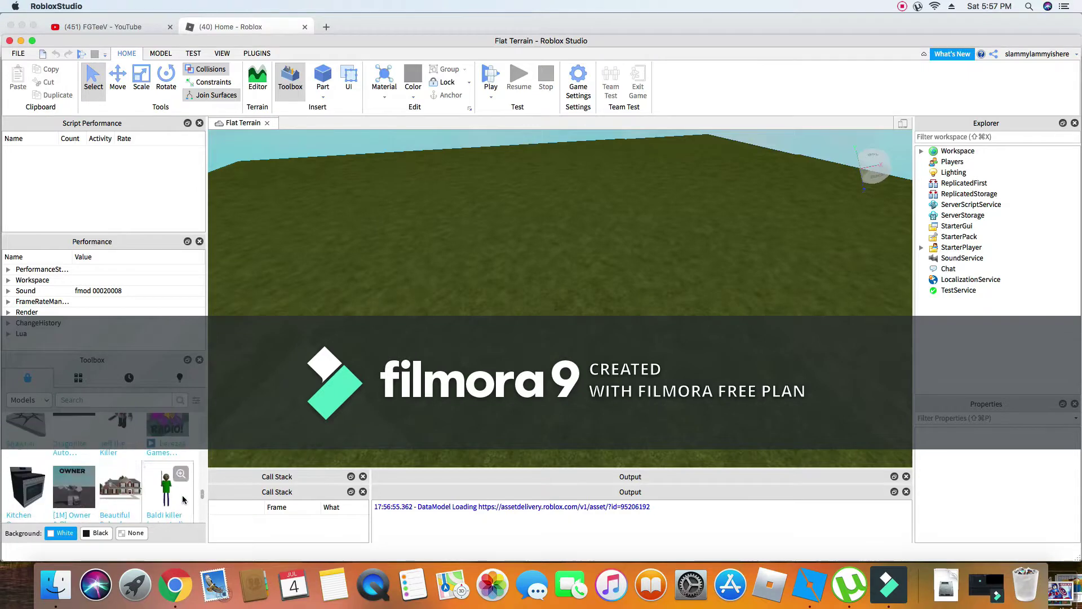
scroll(71, 507, down, 3)
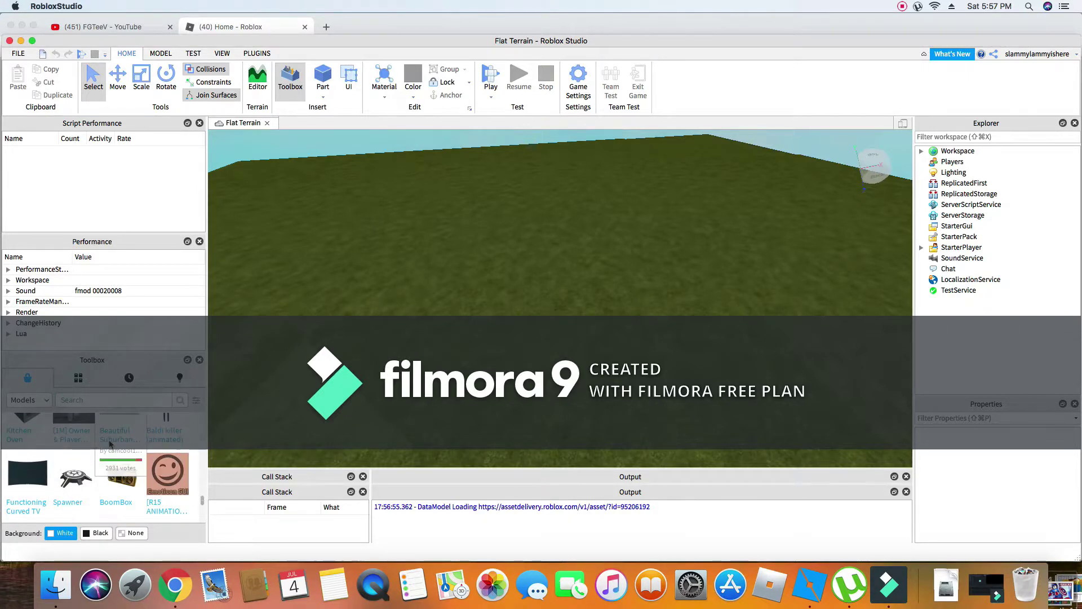
scroll(138, 460, down, 3)
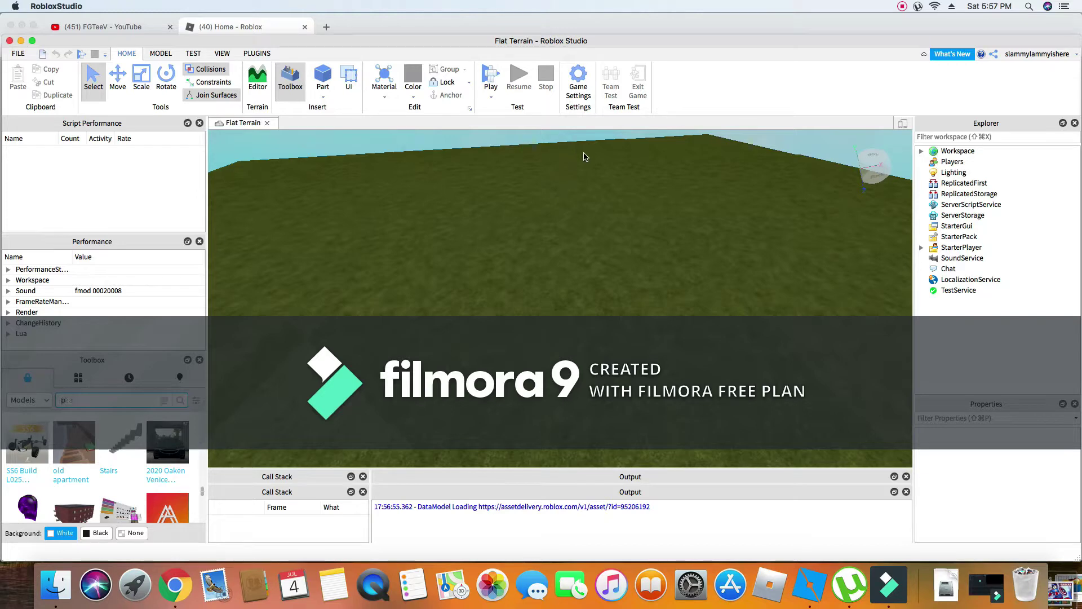
Search the Toolbox models for "piggy" and insert the Piggy Kit (Full) model into the workspace
key(Return)
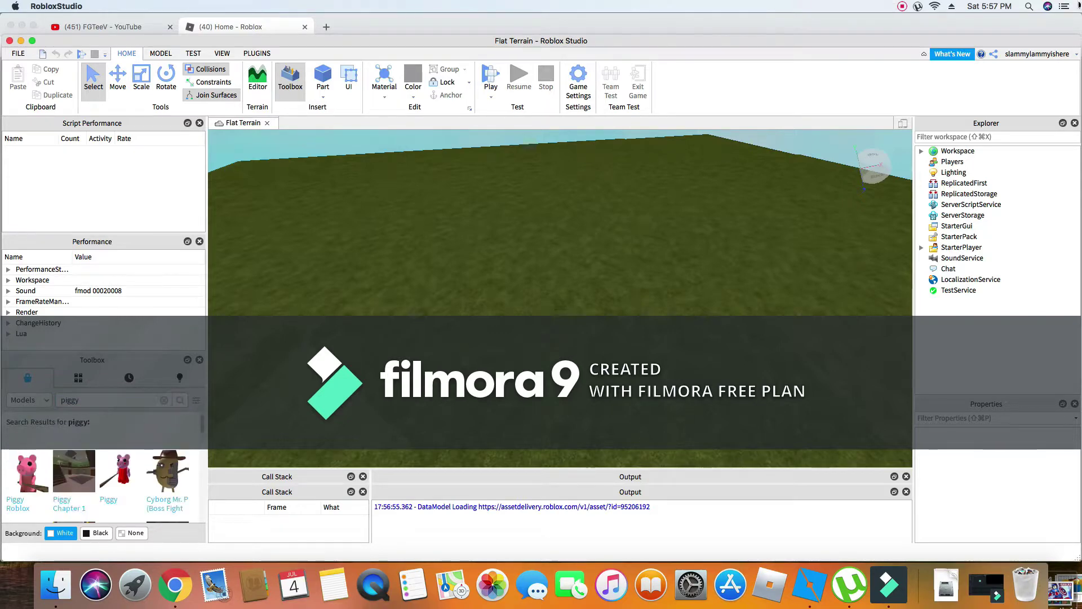
scroll(715, 275, up, 2)
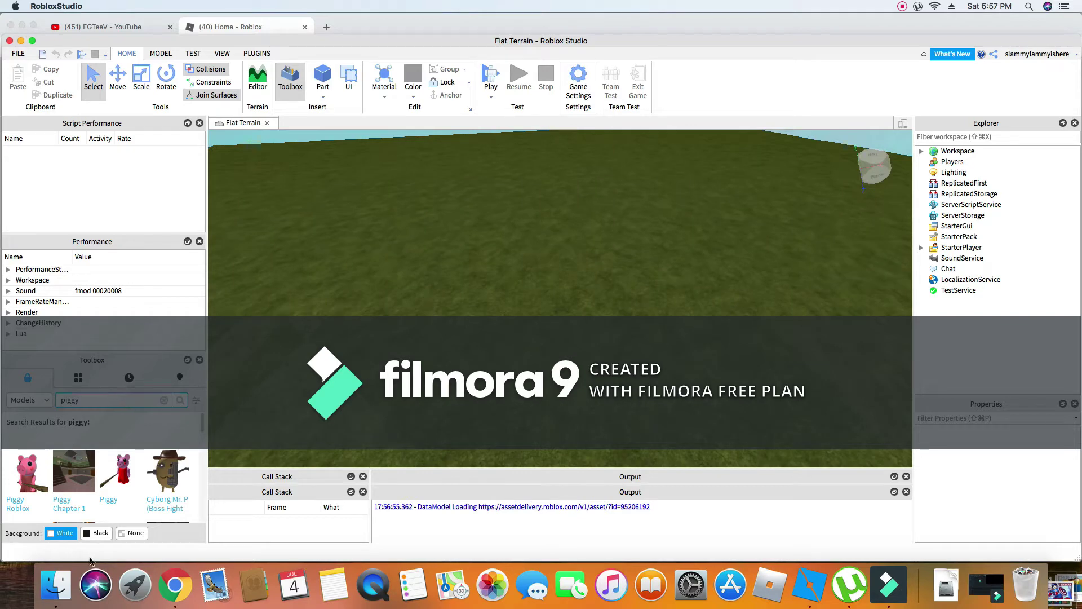
scroll(81, 479, down, 3)
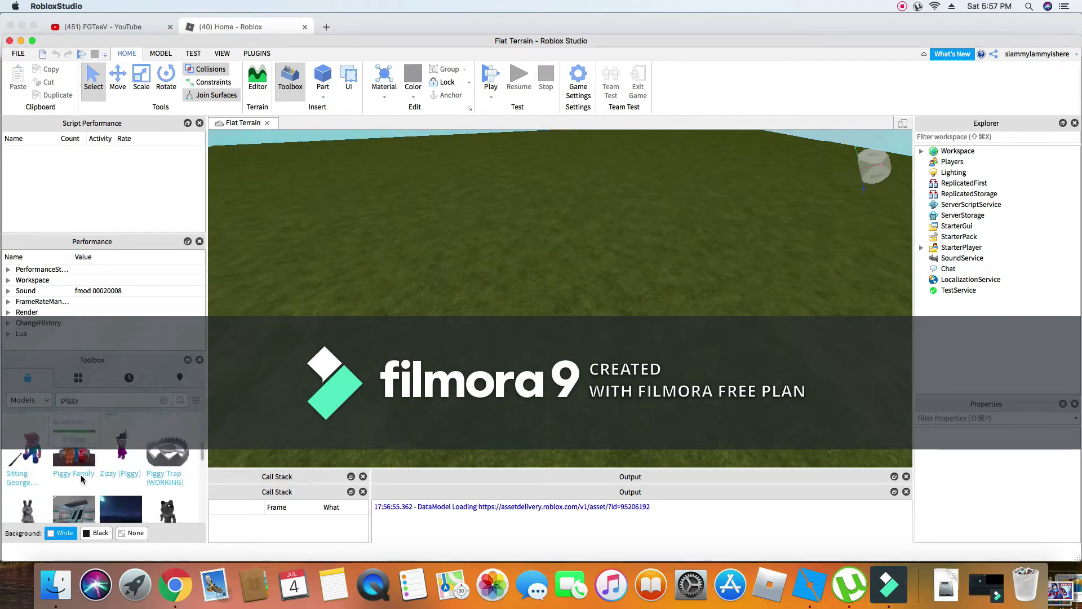
scroll(68, 476, down, 5)
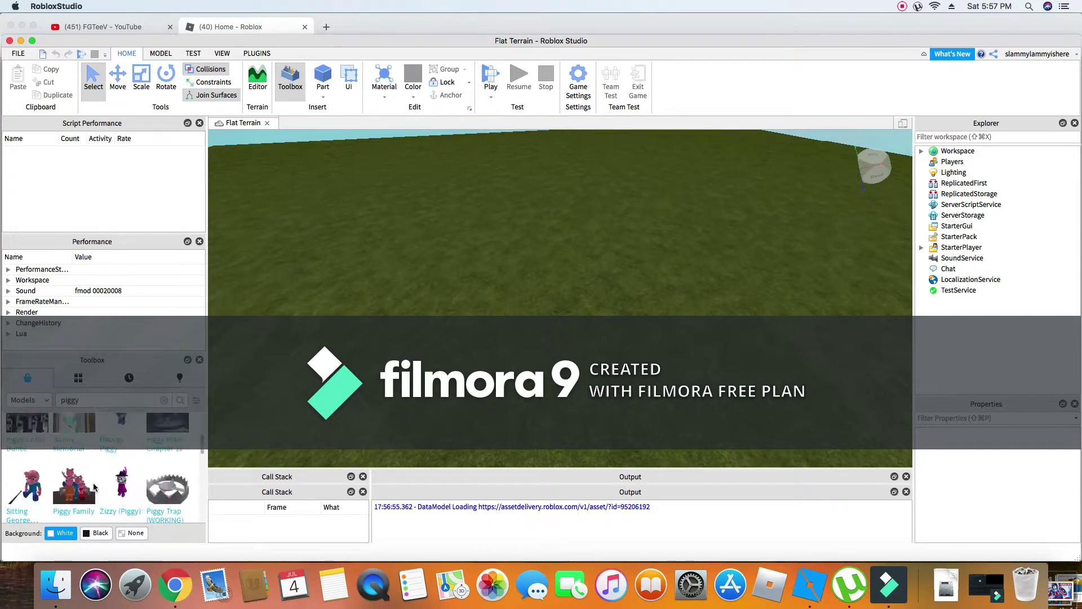
scroll(90, 486, up, 2)
scroll(86, 485, down, 2)
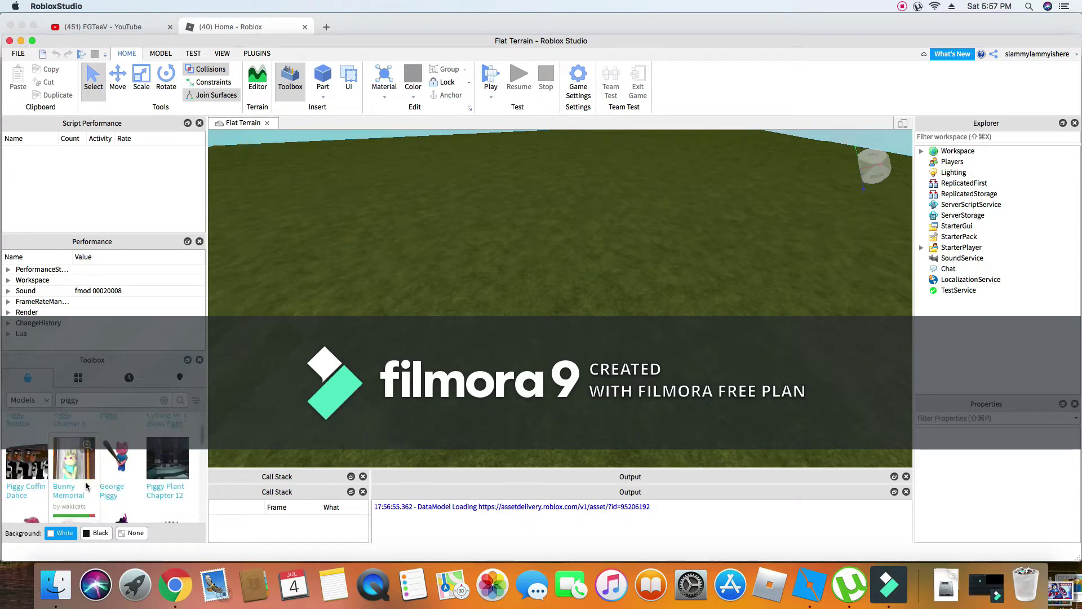
scroll(79, 479, down, 5)
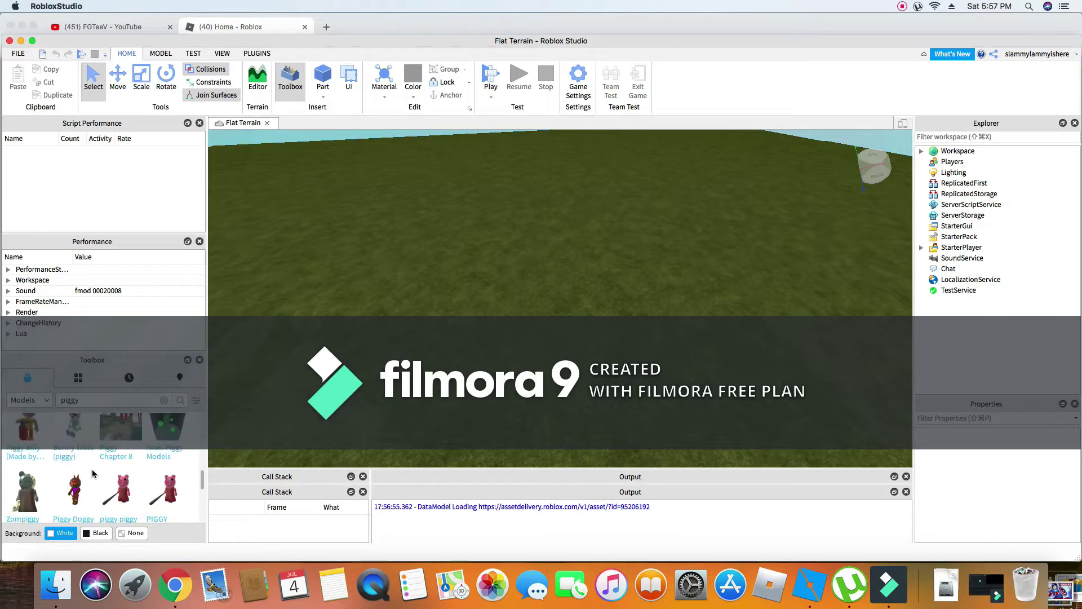
scroll(109, 469, down, 5)
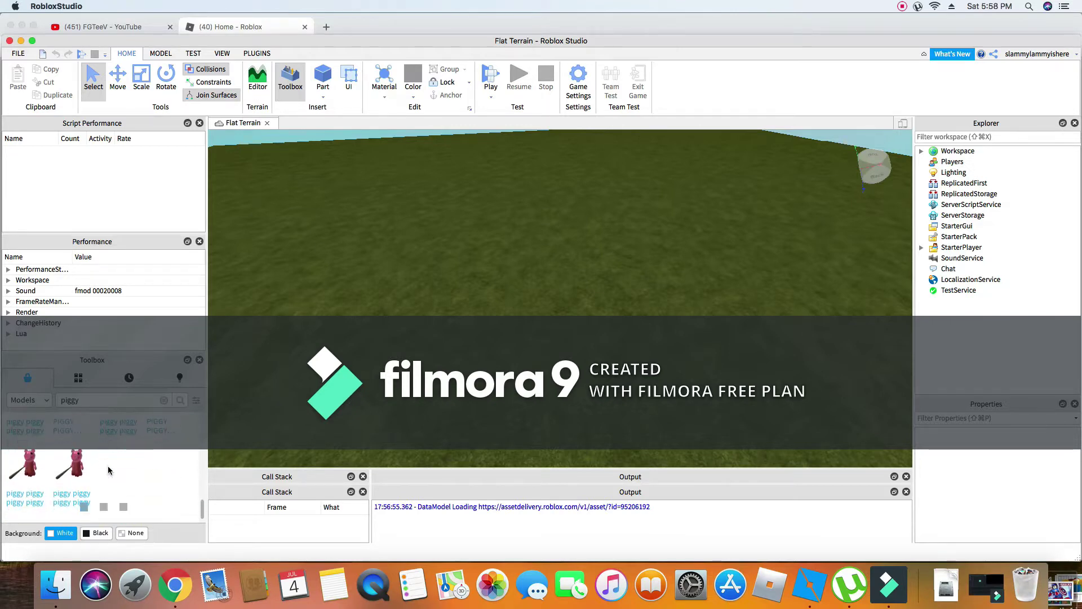
mouse_move(119, 450)
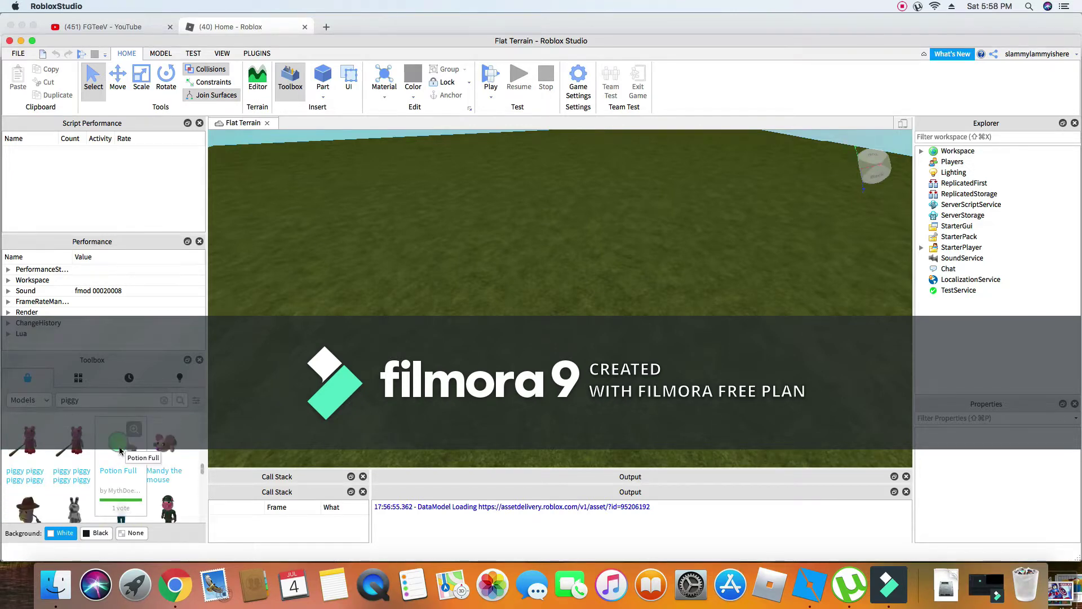
scroll(120, 451, down, 3)
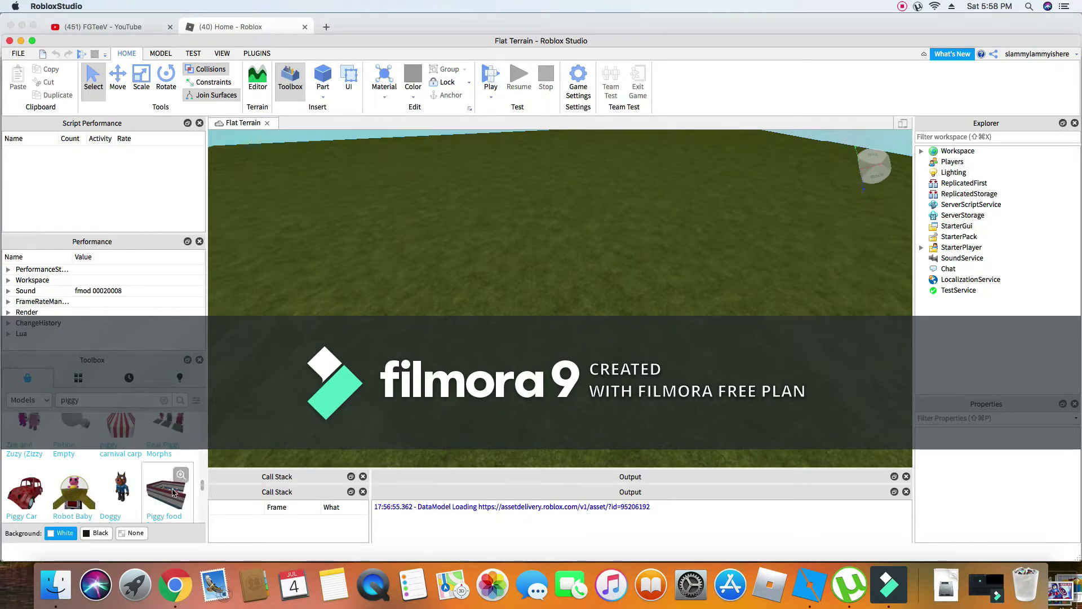
scroll(172, 492, down, 3)
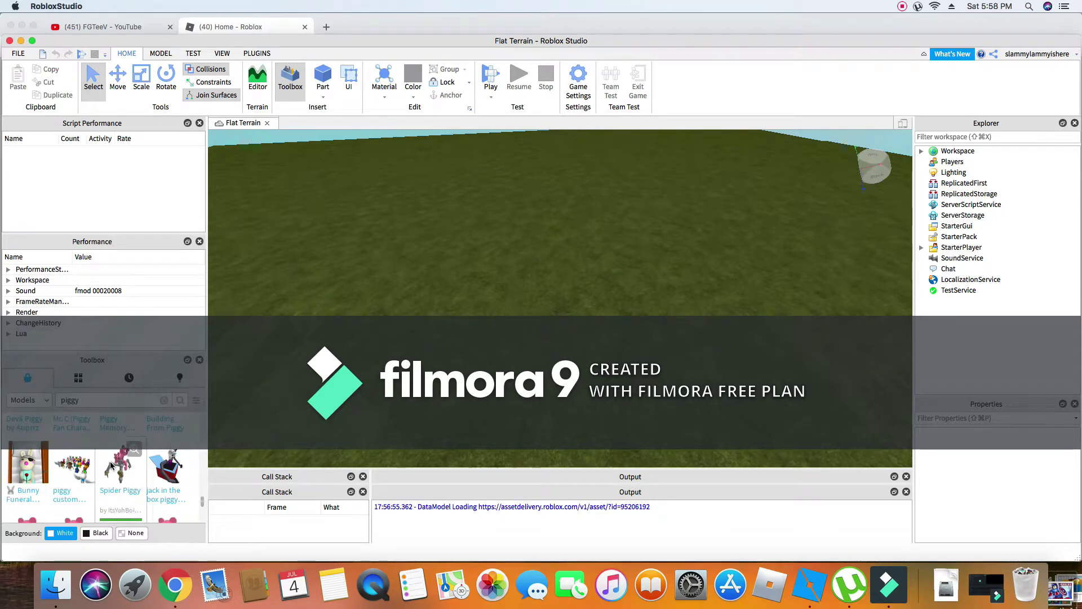
scroll(95, 473, down, 3)
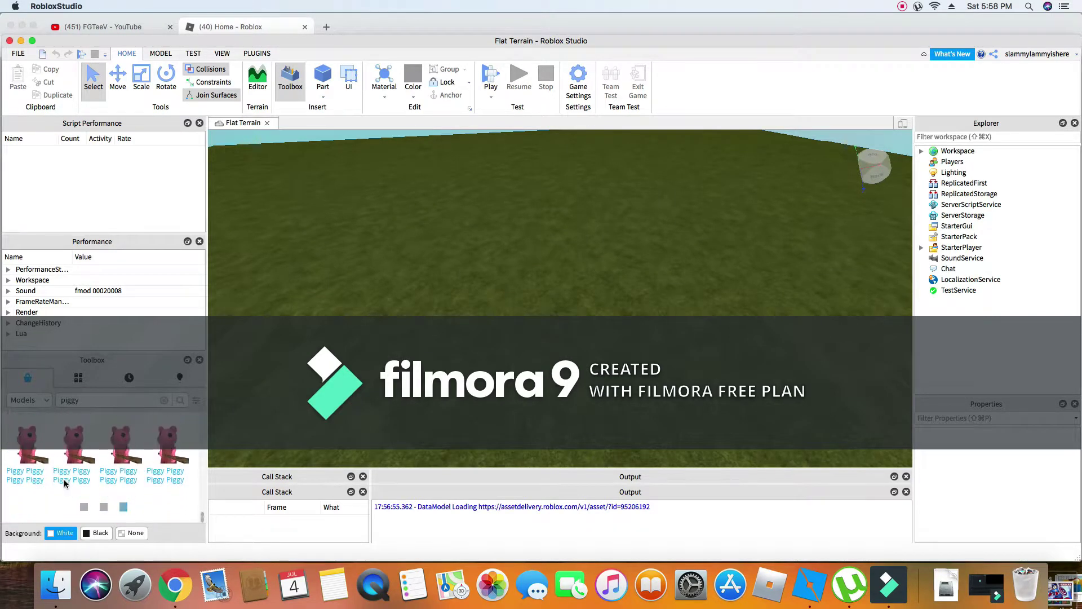
scroll(65, 484, down, 3)
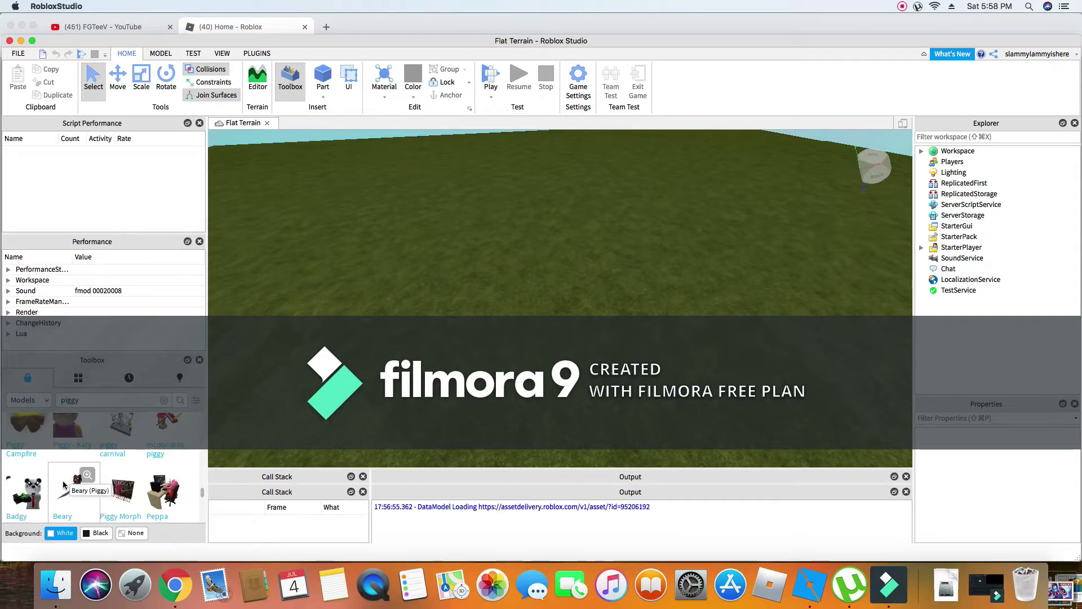
scroll(33, 496, up, 2)
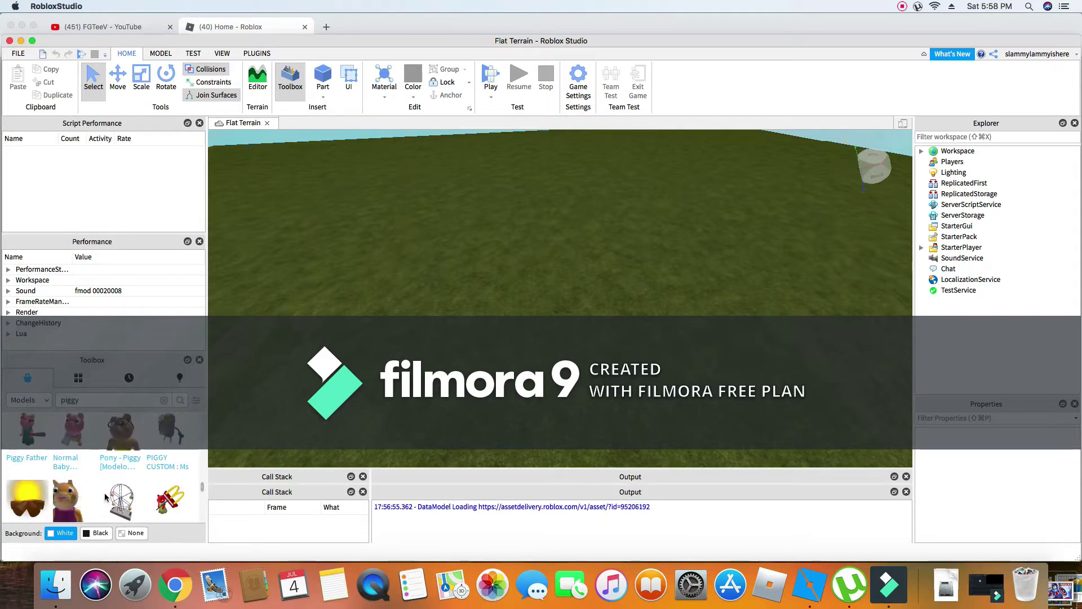
scroll(110, 496, down, 5)
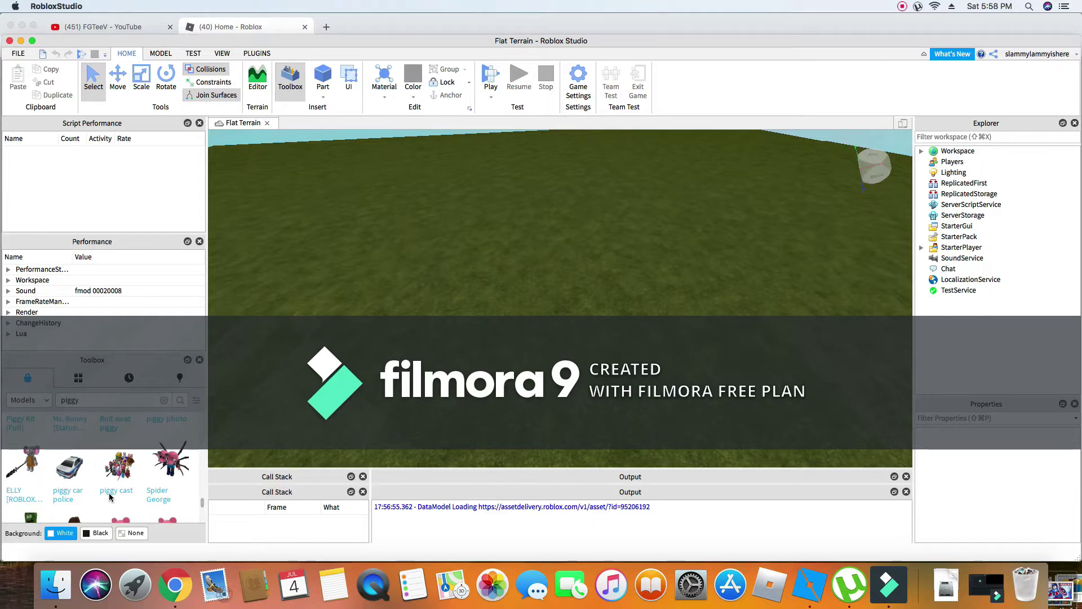
scroll(110, 496, up, 2)
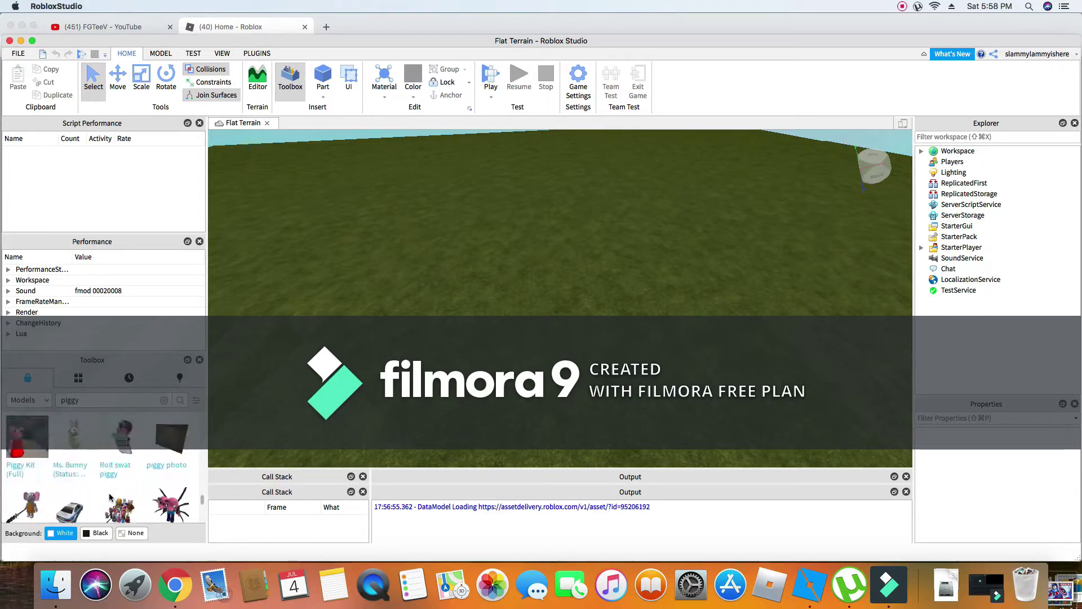
scroll(110, 496, up, 2)
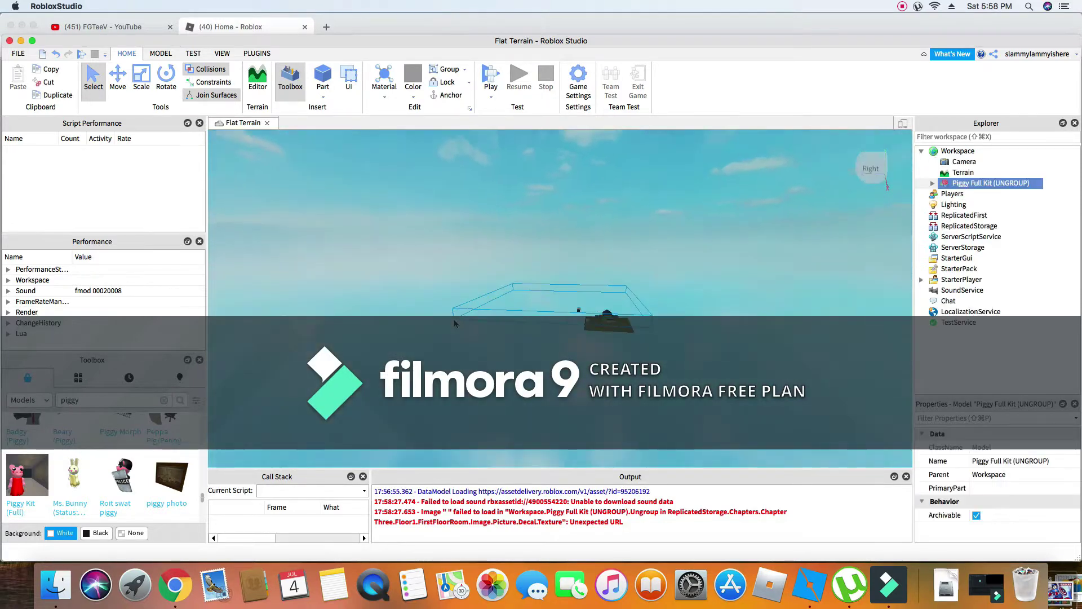
Examine the inserted Piggy Full Kit house and its surrounding parts up close
right_drag(454, 320, 455, 324)
key(w)
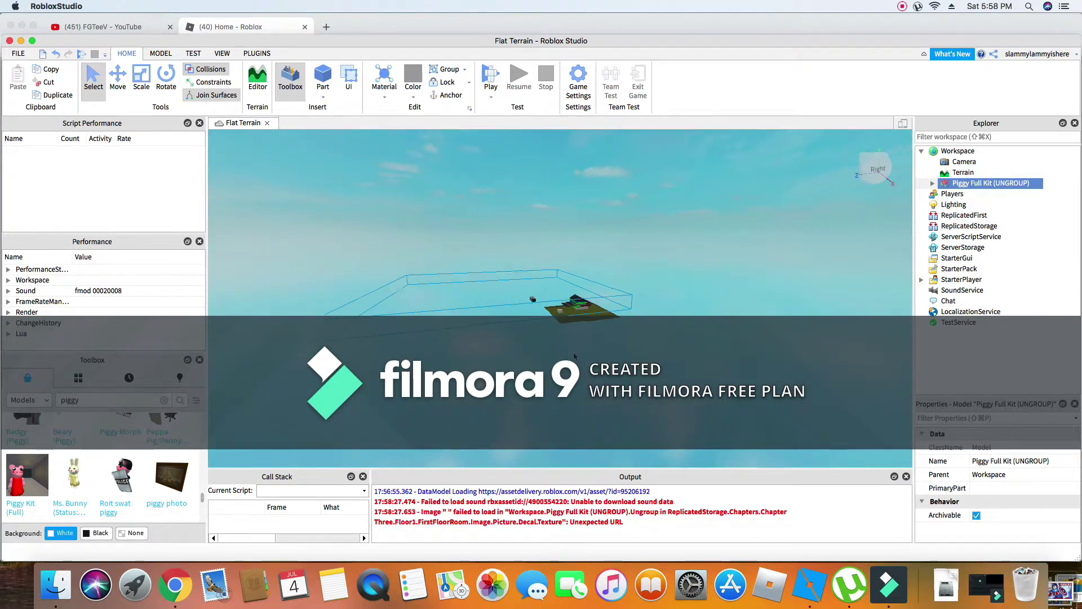
key(w)
right_drag(574, 355, 502, 303)
key(w)
key(w)
key(w)
key(w)
key(s)
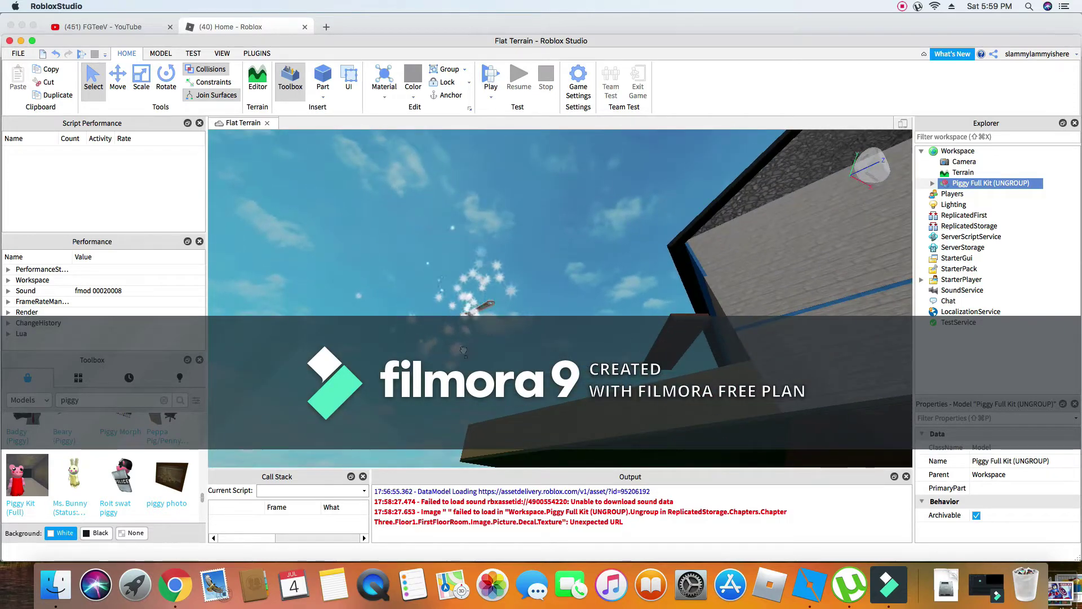
click(424, 357)
right_drag(423, 357, 424, 357)
key(w)
key(w)
key(w)
key(w)
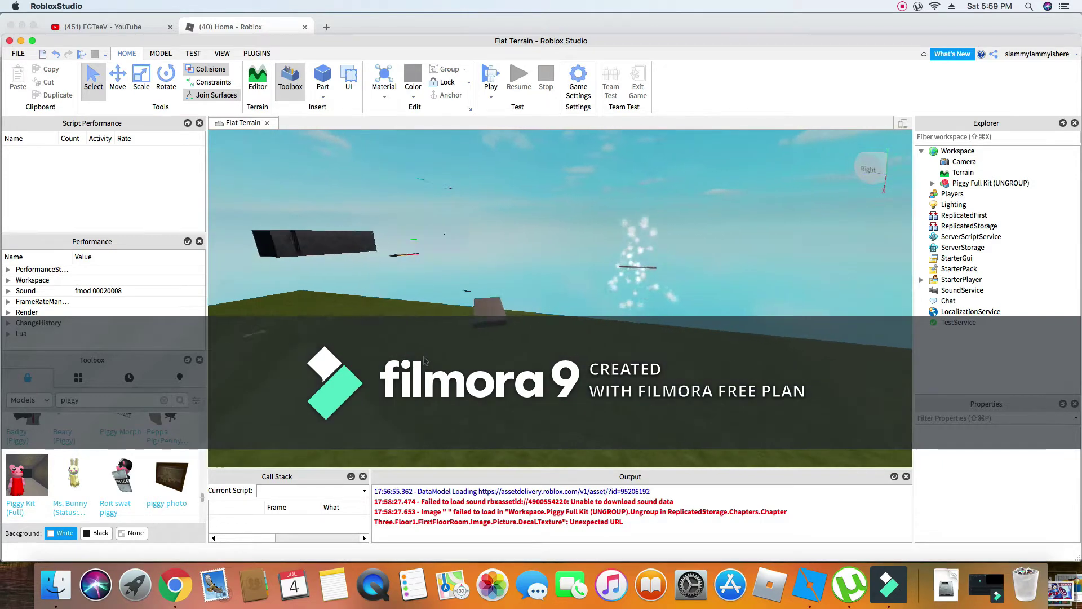
Move the Piggy Full Kit (UNGROUP) model across the terrain toward the current viewpoint
scroll(423, 361, up, 1)
click(403, 348)
scroll(404, 348, up, 1)
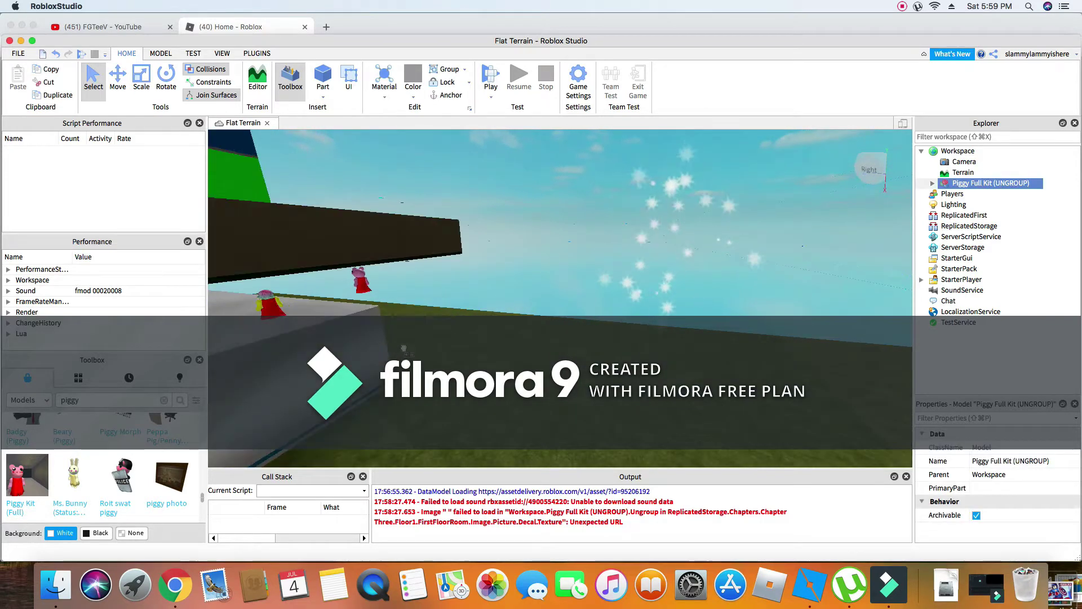
drag(404, 348, 511, 348)
click(557, 350)
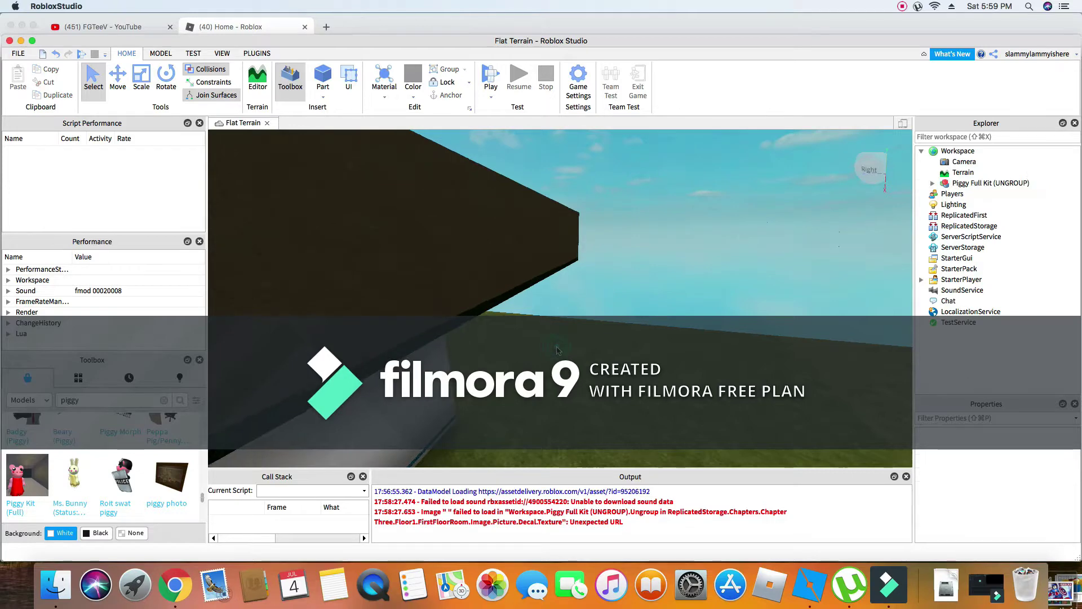
Look over the kit's house from outside and select the Piggy Full Kit (UNGROUP) model
key(s)
right_drag(557, 350, 555, 351)
key(w)
key(s)
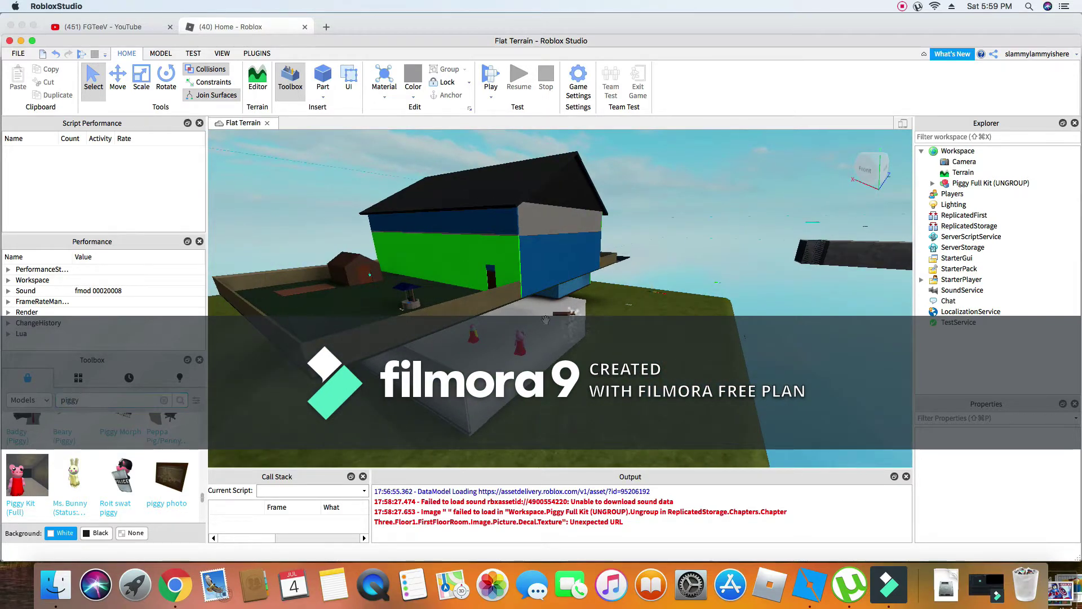
click(521, 312)
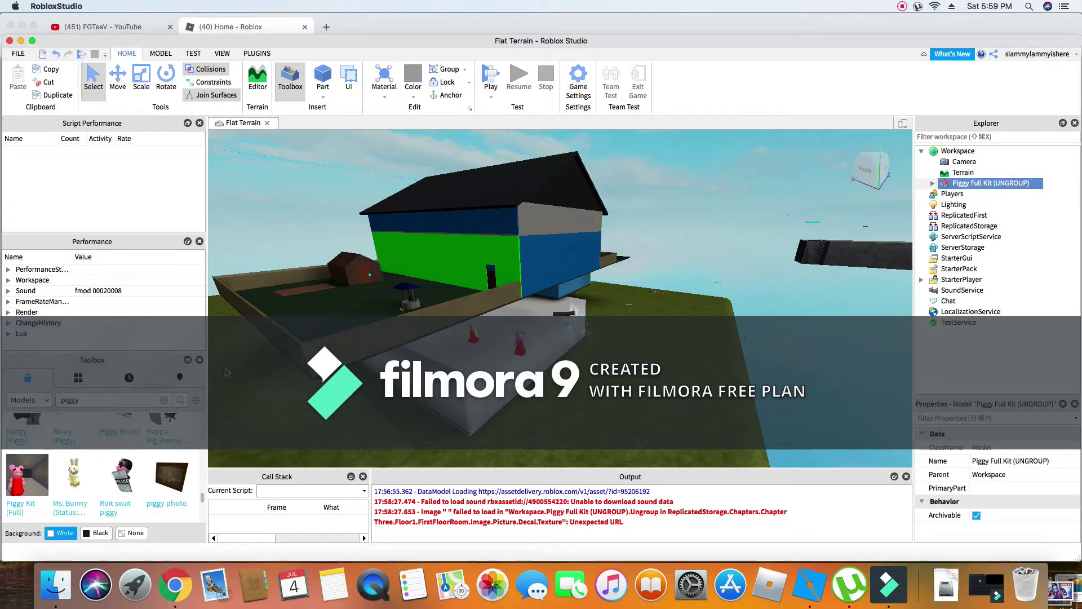
Search the Toolbox models for "spawn" and insert a Neutral Spawn Location on the floor inside the house
drag(10, 427, 5, 429)
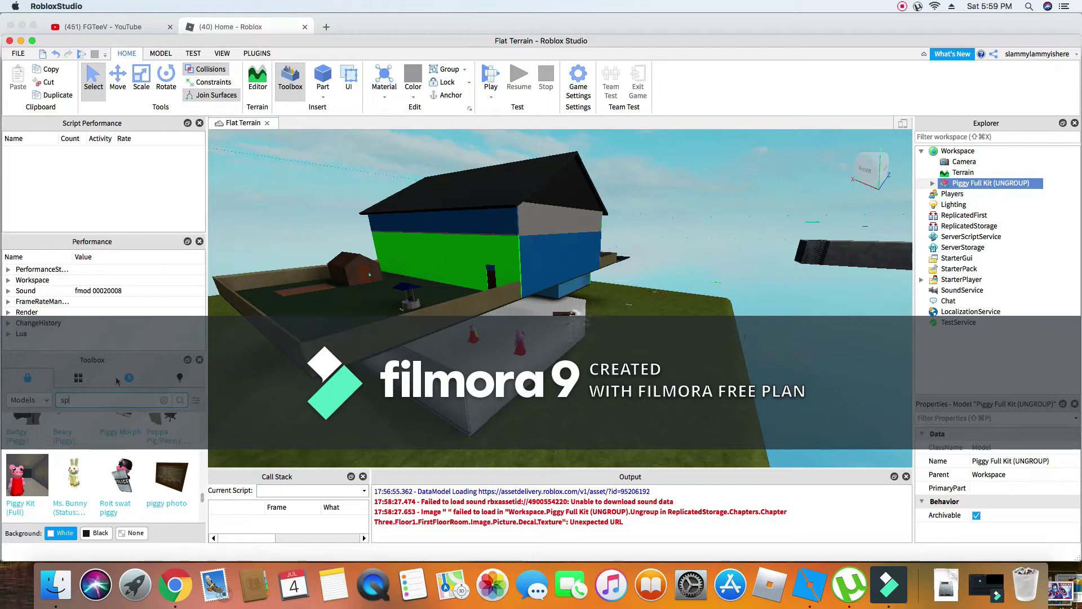
key(Return)
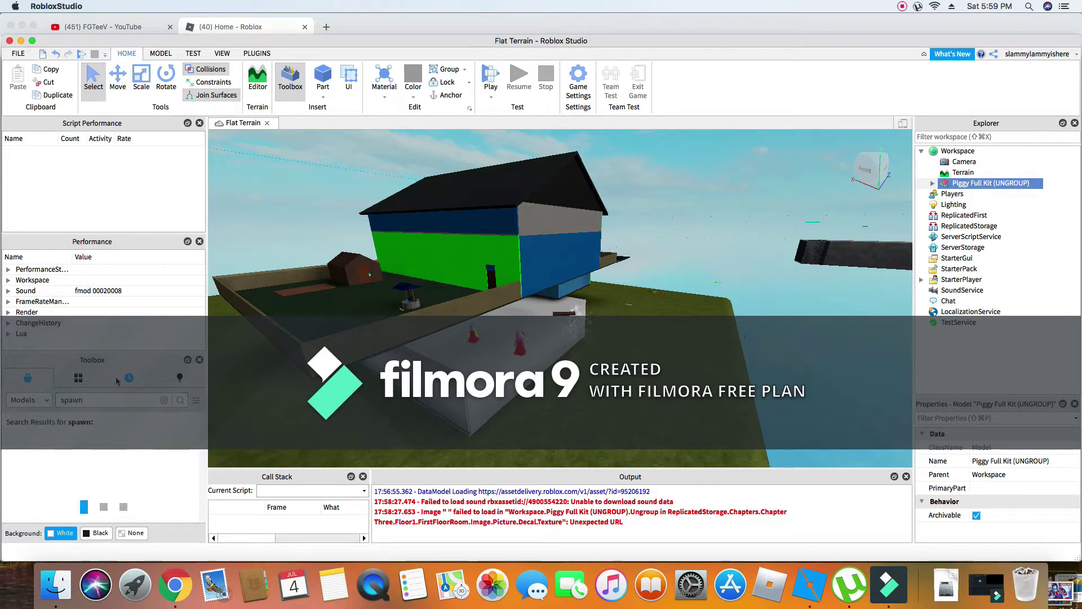
key(w)
right_drag(277, 335, 356, 360)
key(w)
key(w)
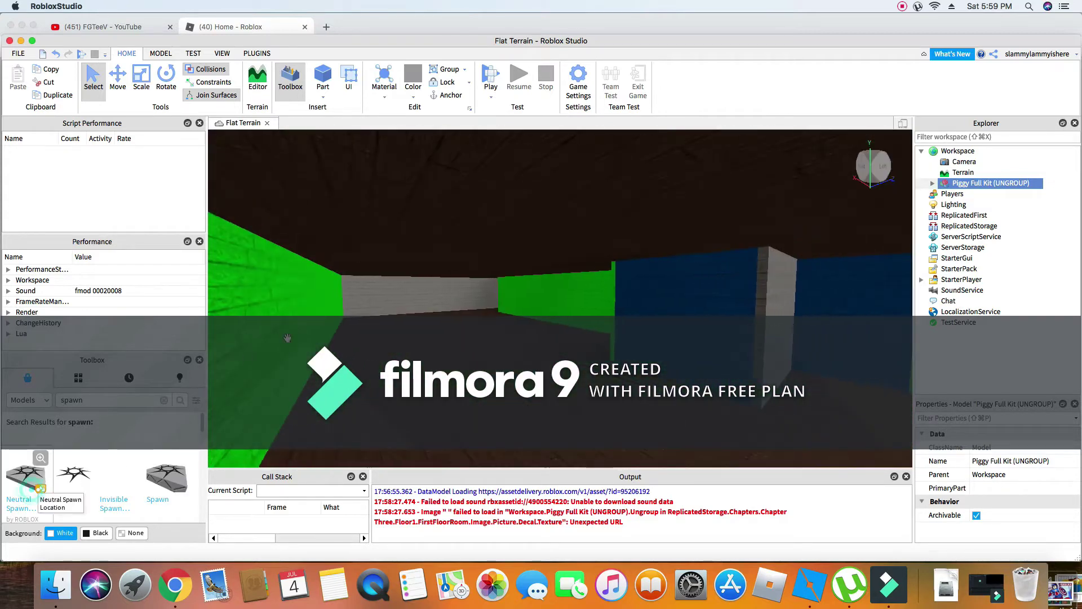
click(33, 489)
right_drag(411, 307, 411, 302)
key(f)
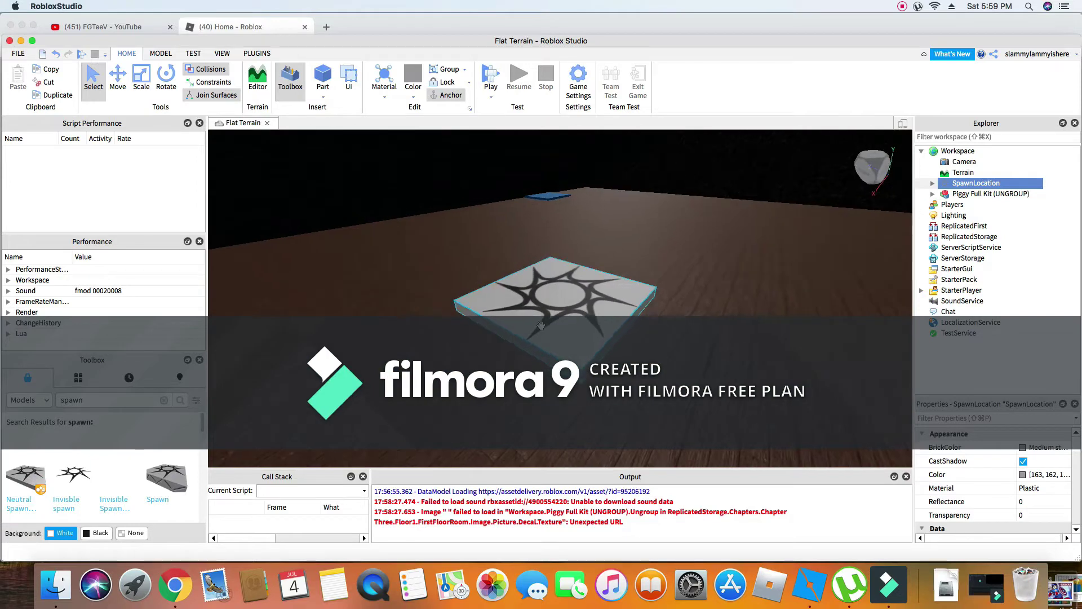
Reposition the spawn location on the house floor beside the round dining table
drag(494, 350, 463, 338)
key(w)
right_drag(463, 339, 427, 358)
key(w)
drag(428, 359, 435, 357)
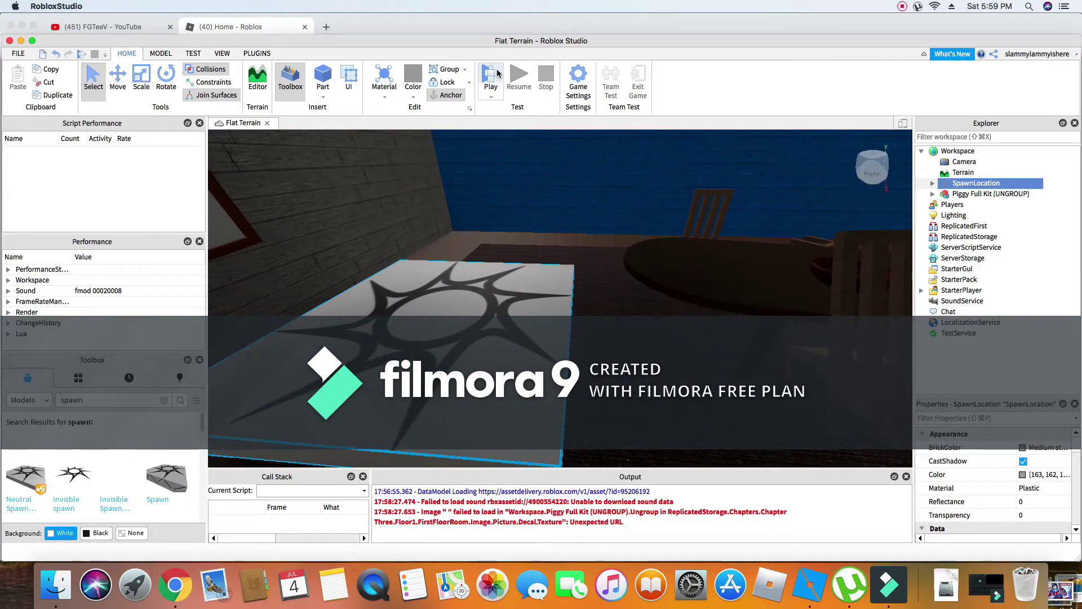
Playtest the game from the spawn point and check the in-game settings
key(F5)
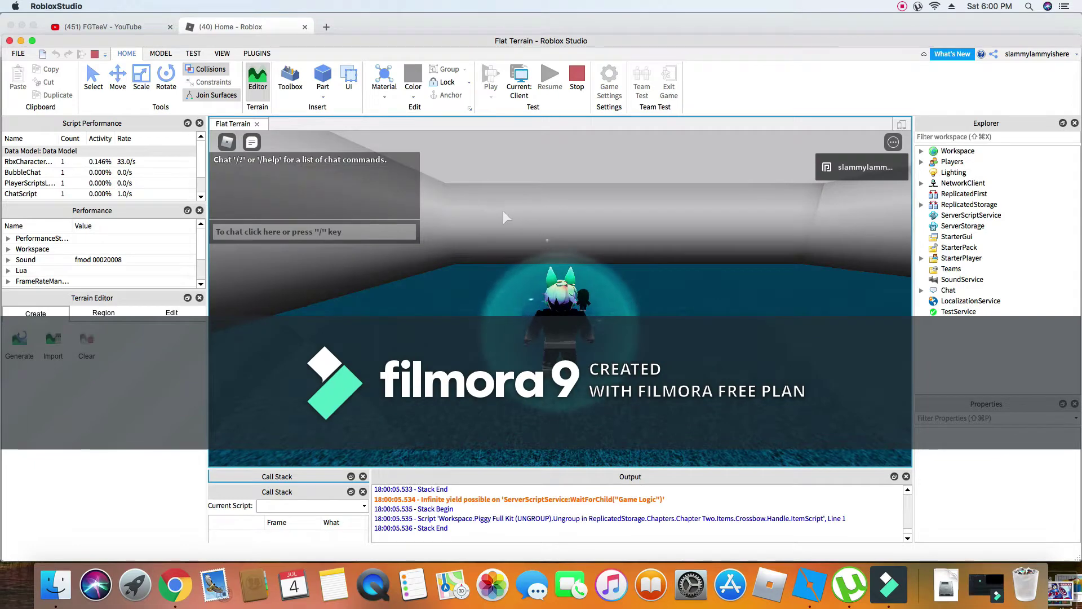
key(d)
key(Right)
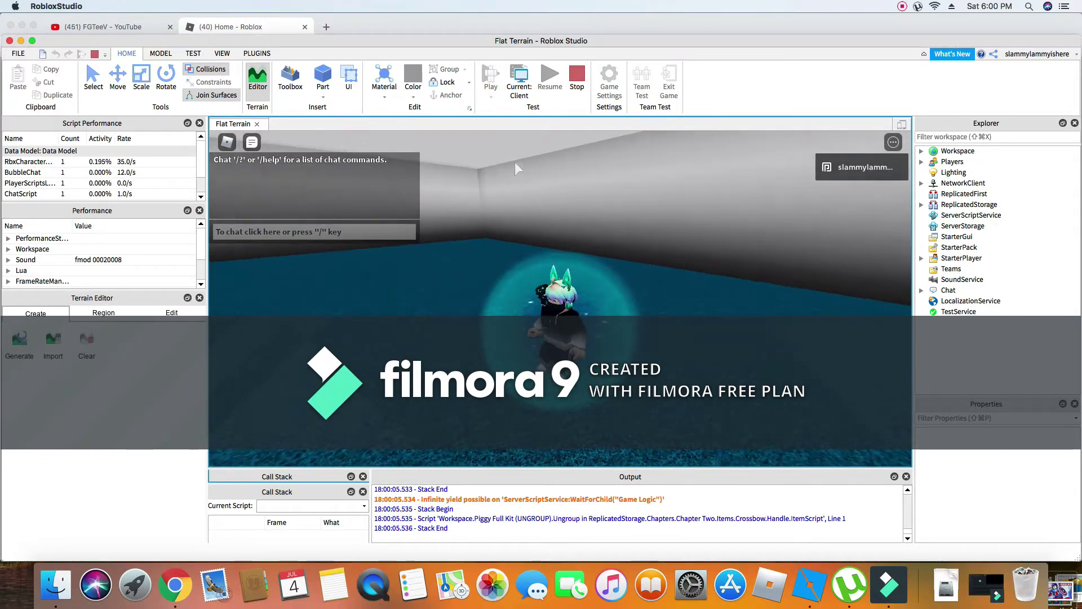
click(229, 142)
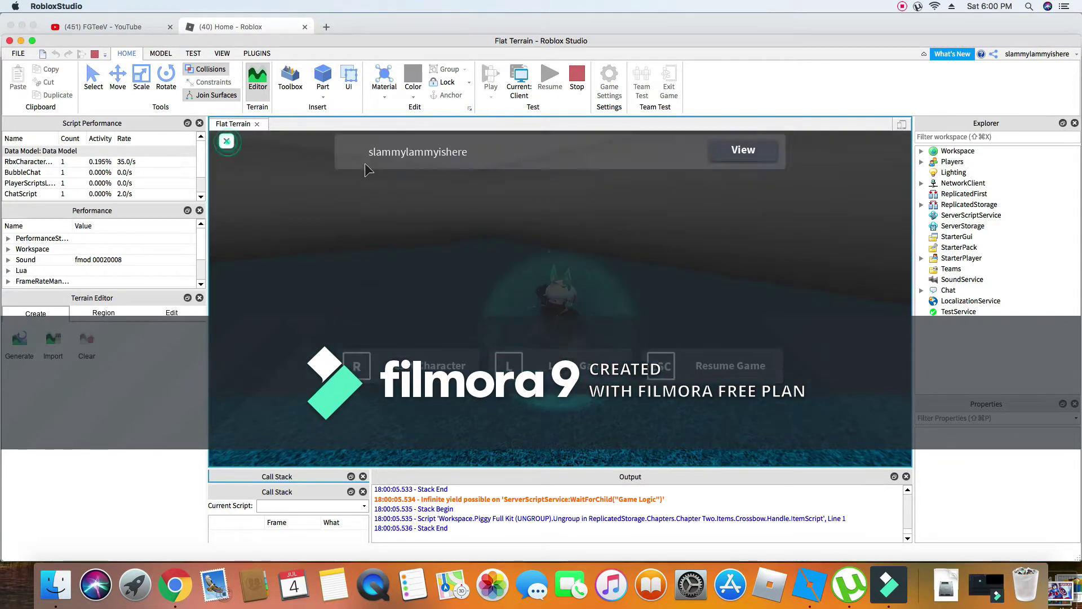
click(493, 184)
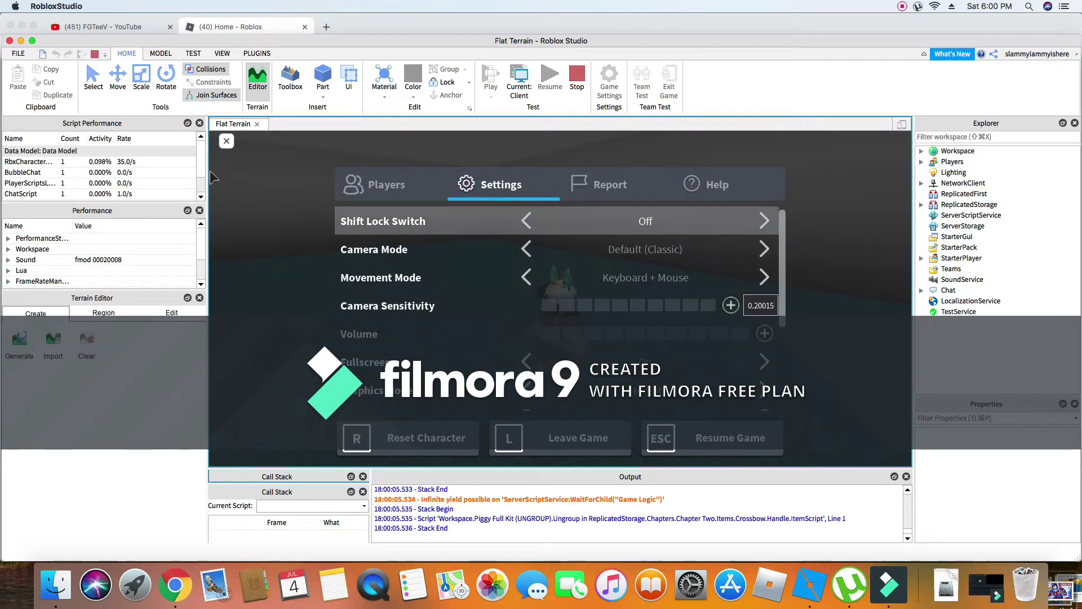
click(227, 143)
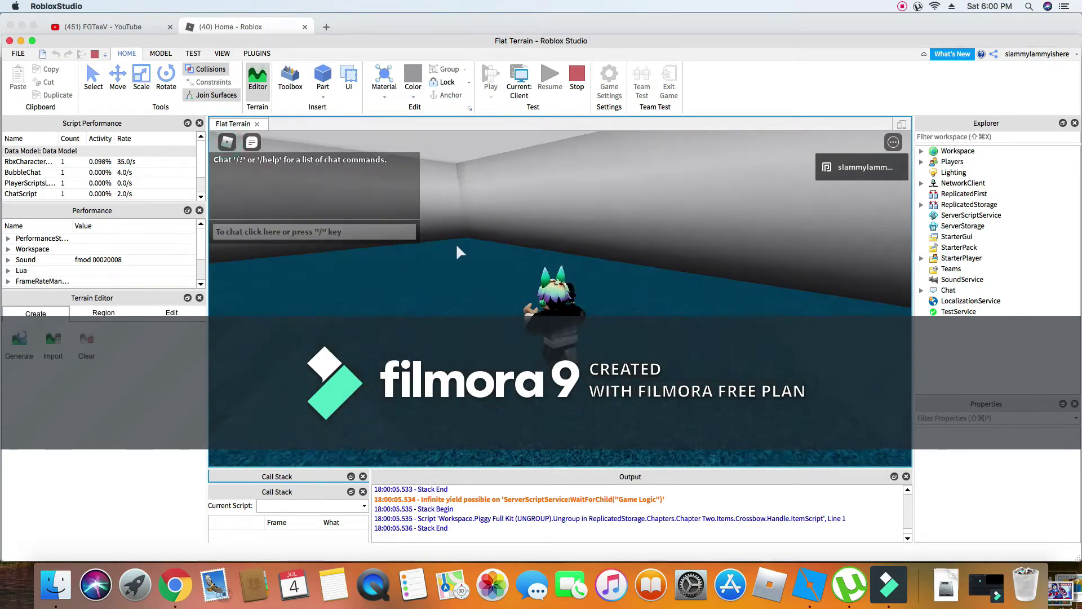
scroll(457, 245, down, 5)
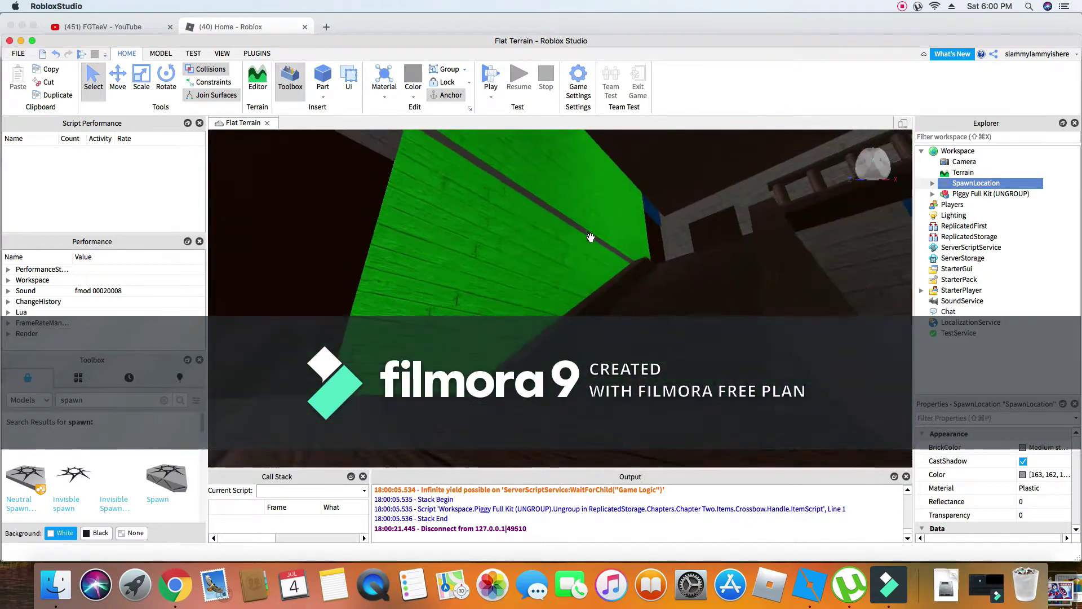
Search the Toolbox models for "plat form" and look through the rooms inside the kit's house
right_drag(591, 238, 544, 276)
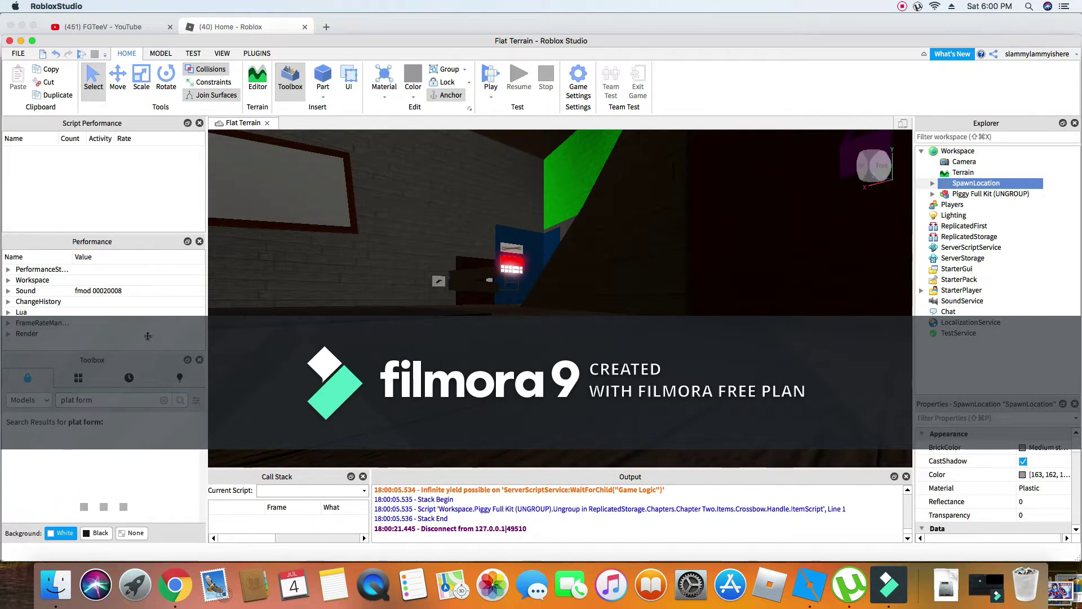
key(w)
right_drag(311, 220, 312, 222)
key(w)
key(a)
mouse_move(394, 345)
right_down()
mouse_move(409, 341)
mouse_move(393, 344)
right_up()
key(w)
key(w)
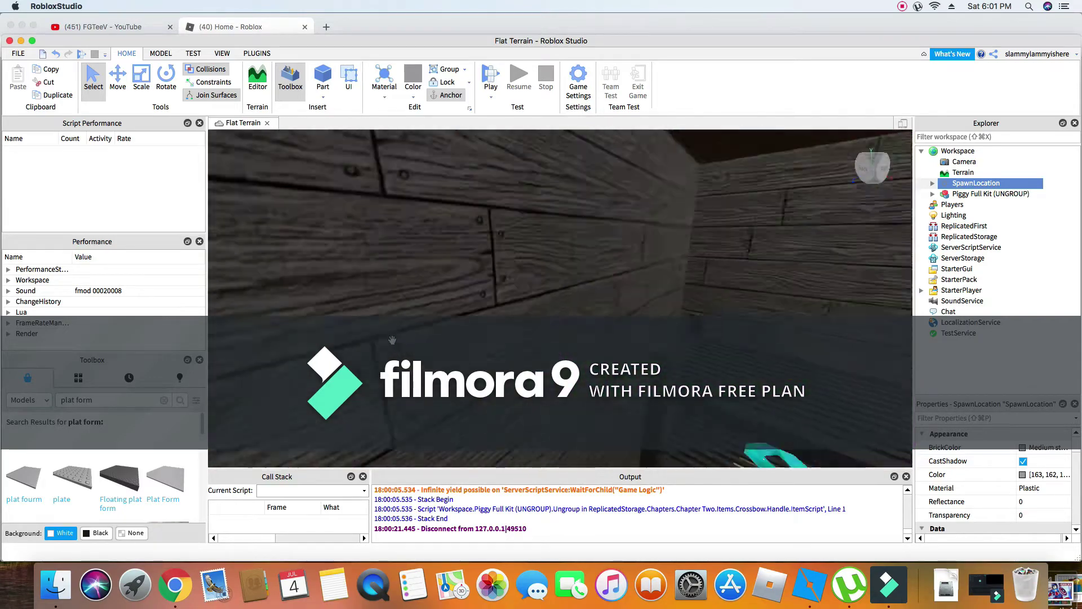
right_drag(398, 339, 376, 345)
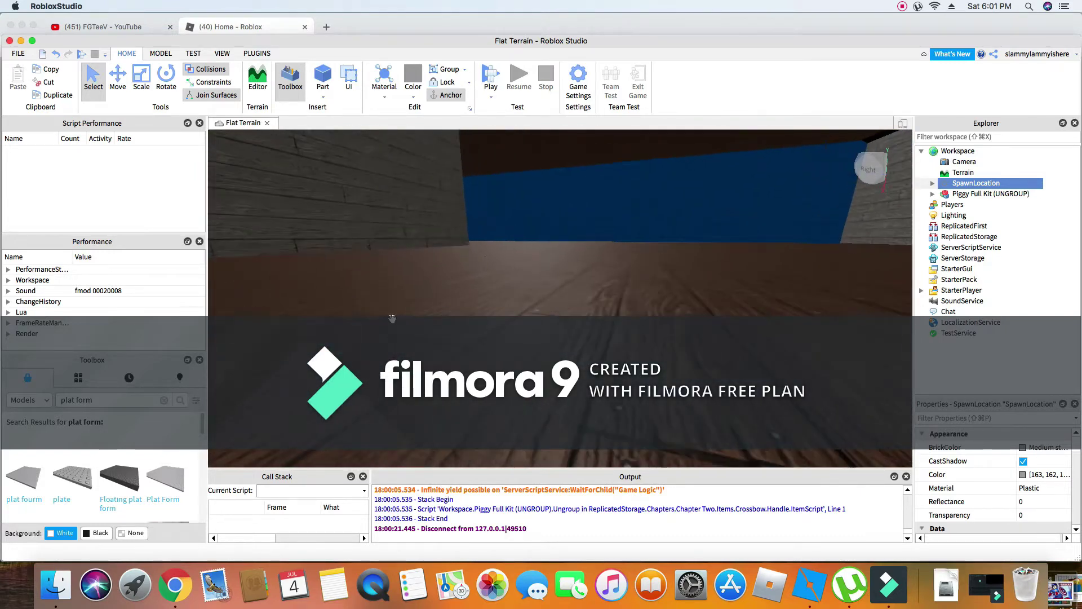
right_drag(374, 327, 441, 338)
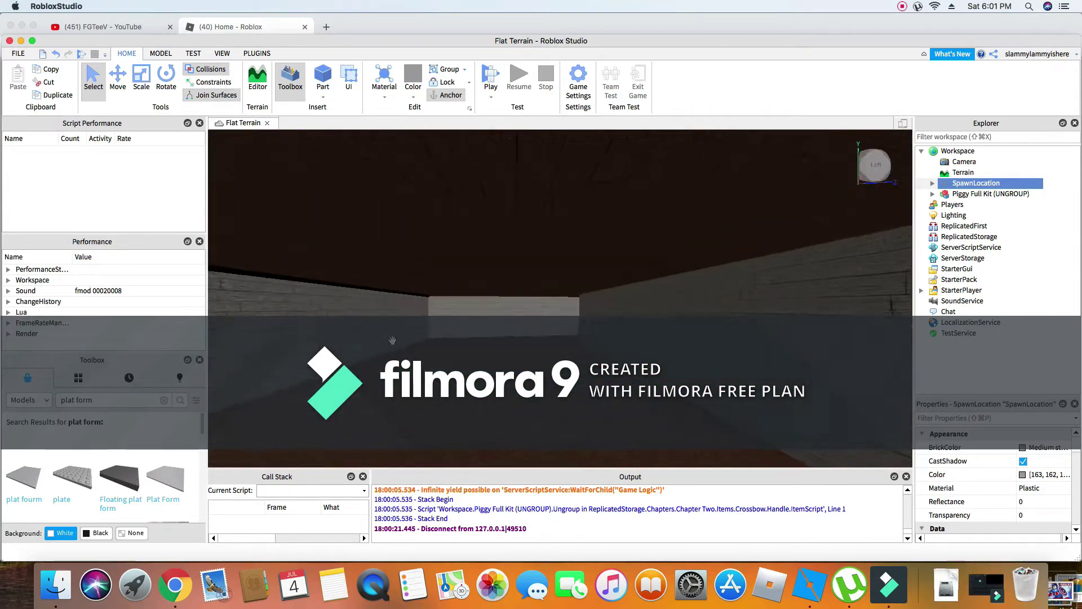
mouse_move(405, 329)
right_down()
mouse_move(418, 328)
mouse_move(395, 321)
mouse_move(421, 331)
mouse_move(424, 320)
mouse_move(413, 332)
mouse_move(462, 319)
mouse_move(413, 331)
right_up()
key(w)
key(w)
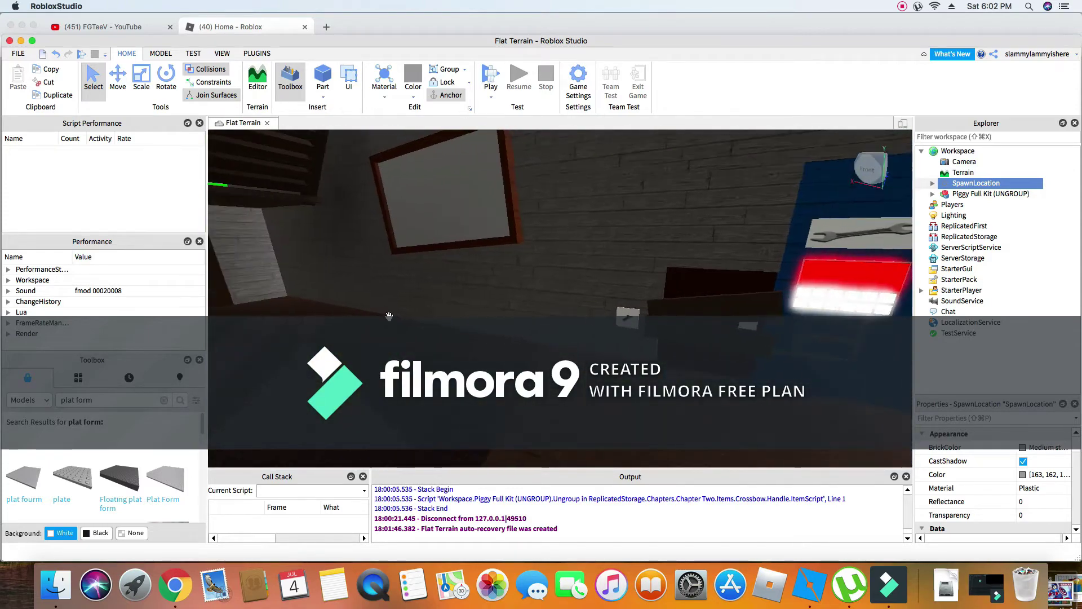
Examine the room with the framed board, the walled yard with its shed, and the house exterior
right_drag(389, 316, 414, 329)
key(w)
key(w)
key(s)
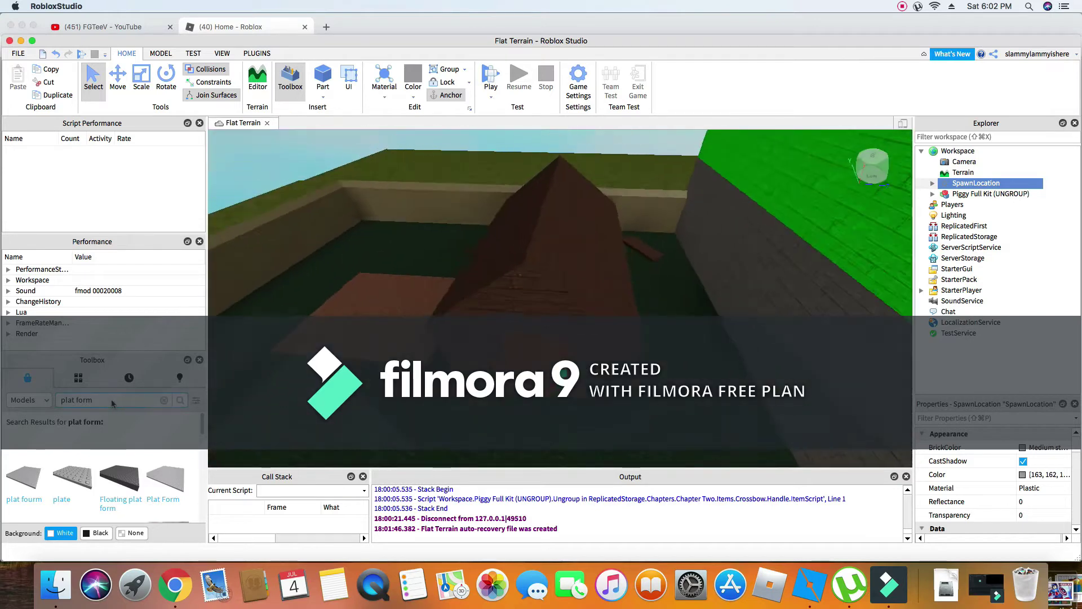
right_drag(306, 422, 305, 423)
key(w)
key(w)
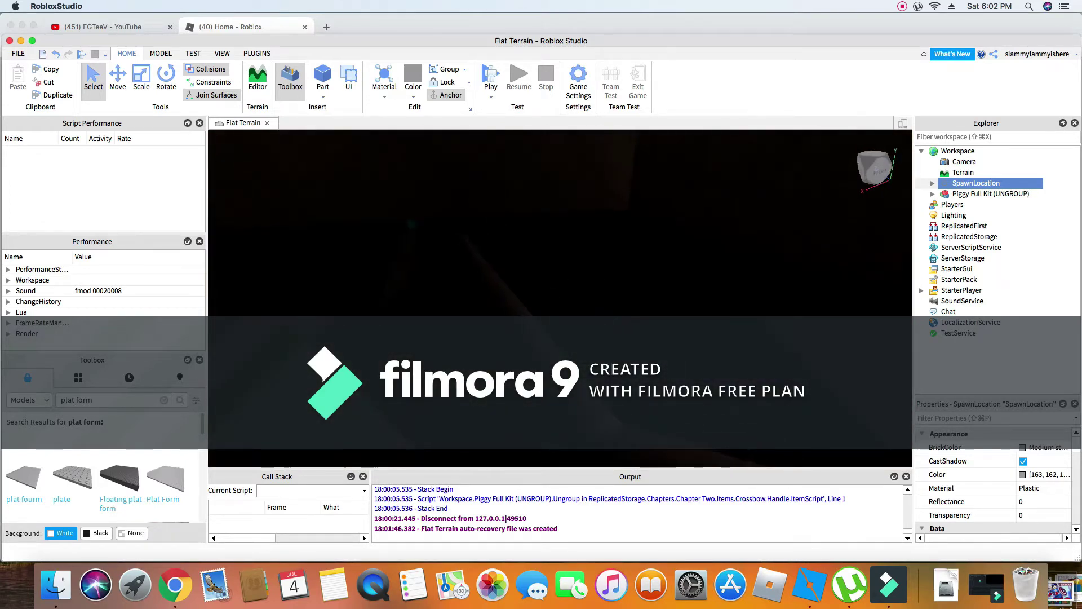
key(w)
key(s)
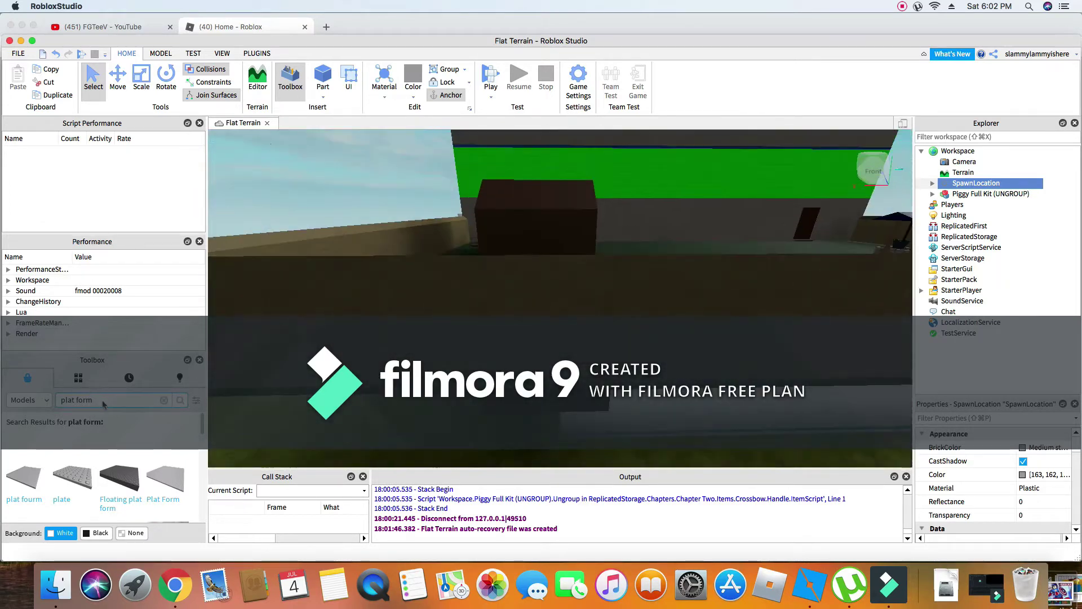
Search the Toolbox models for "light" and insert the yellow light in the yard near the wooden slab
click(103, 401)
drag(103, 402, 31, 394)
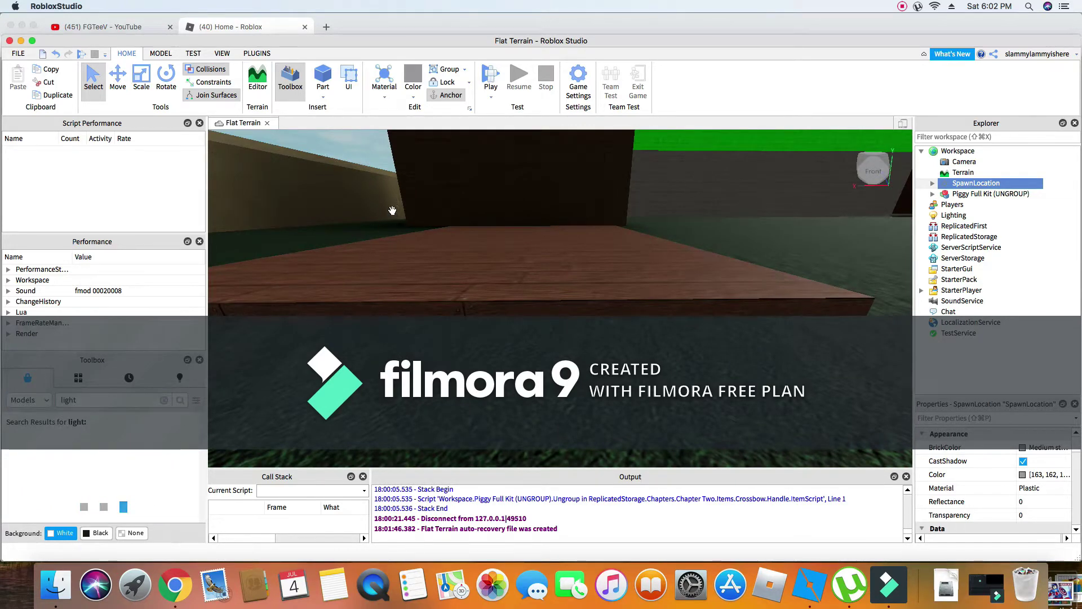
right_drag(392, 210, 343, 248)
scroll(343, 248, down, 5)
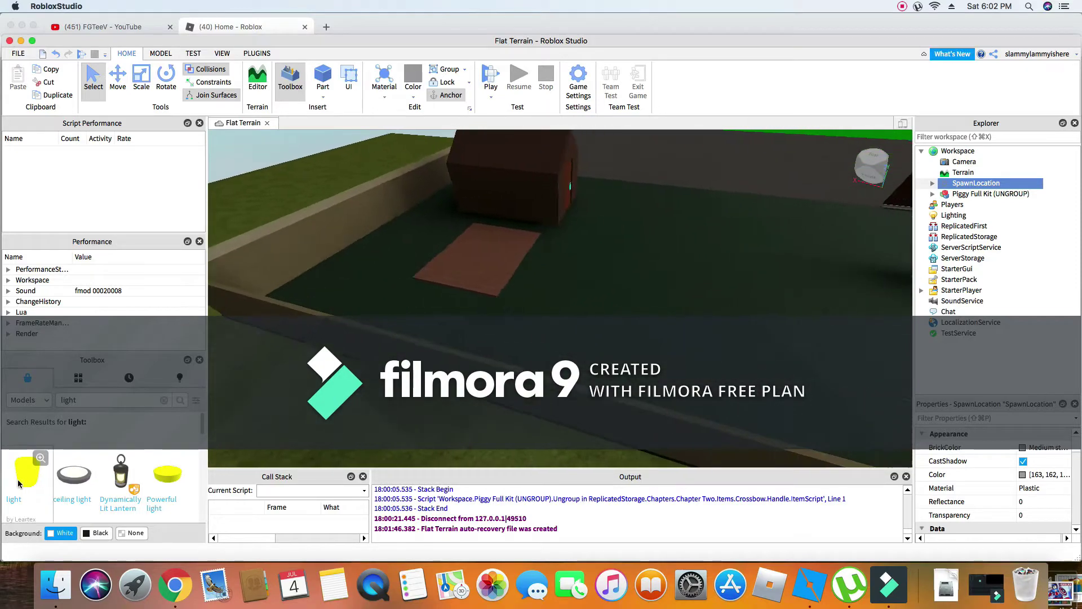
drag(25, 477, 530, 314)
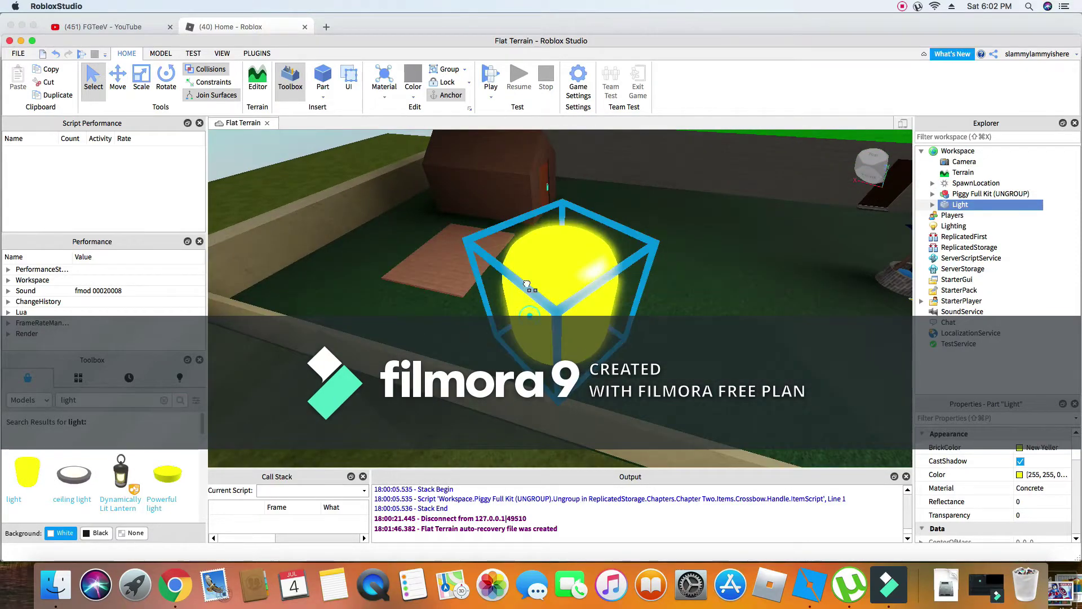
Examine the yard from above and the sparkling workbench inside the wooden shed
scroll(528, 254, up, 5)
right_drag(528, 222, 495, 239)
scroll(497, 236, down, 5)
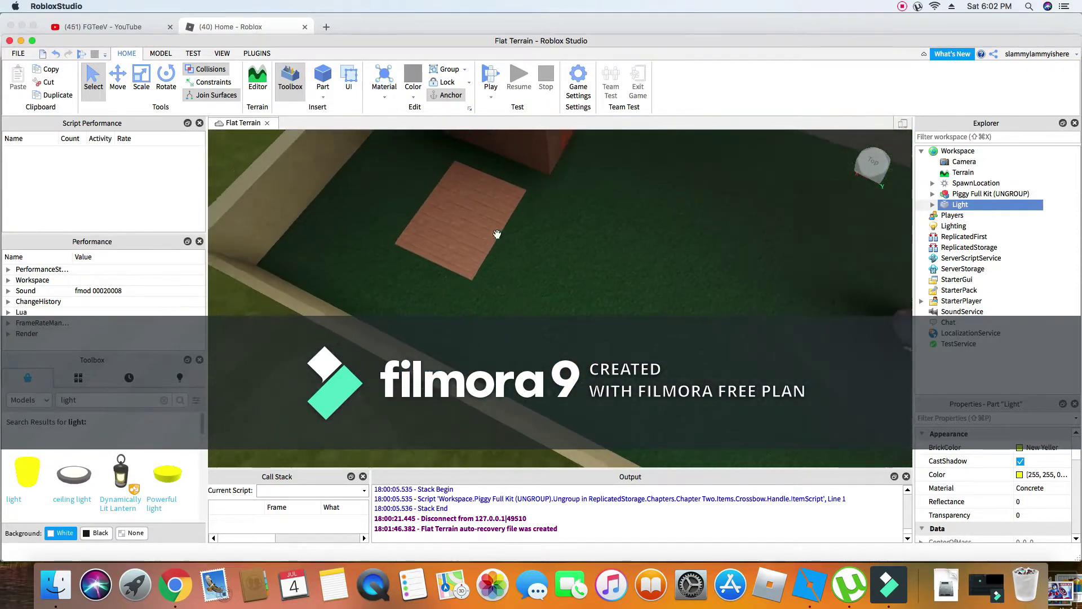
scroll(497, 234, down, 5)
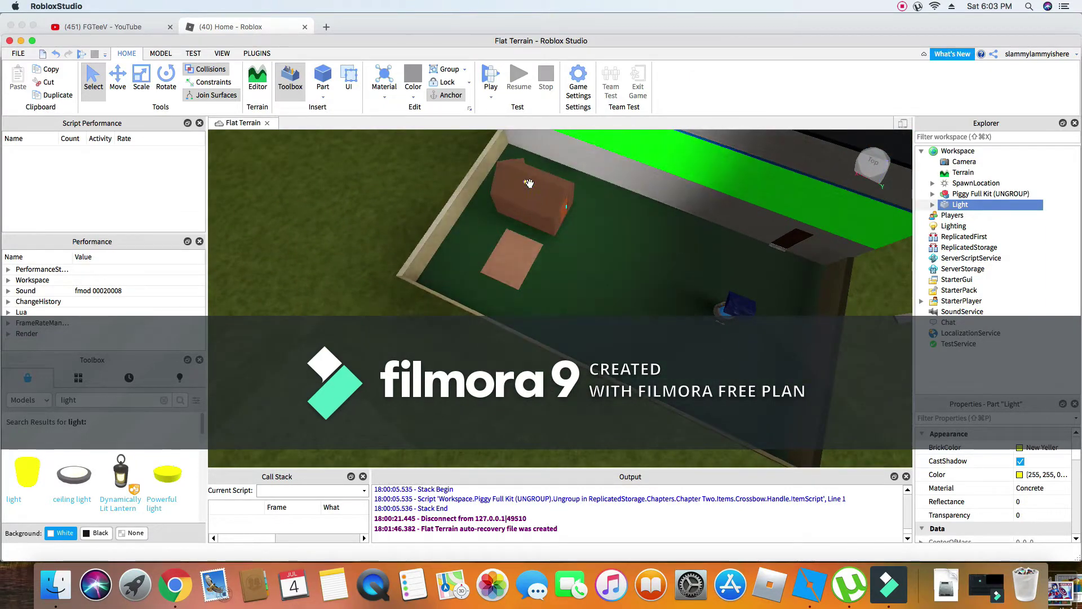
click(369, 225)
scroll(461, 212, up, 5)
right_drag(461, 213, 459, 215)
scroll(459, 214, up, 6)
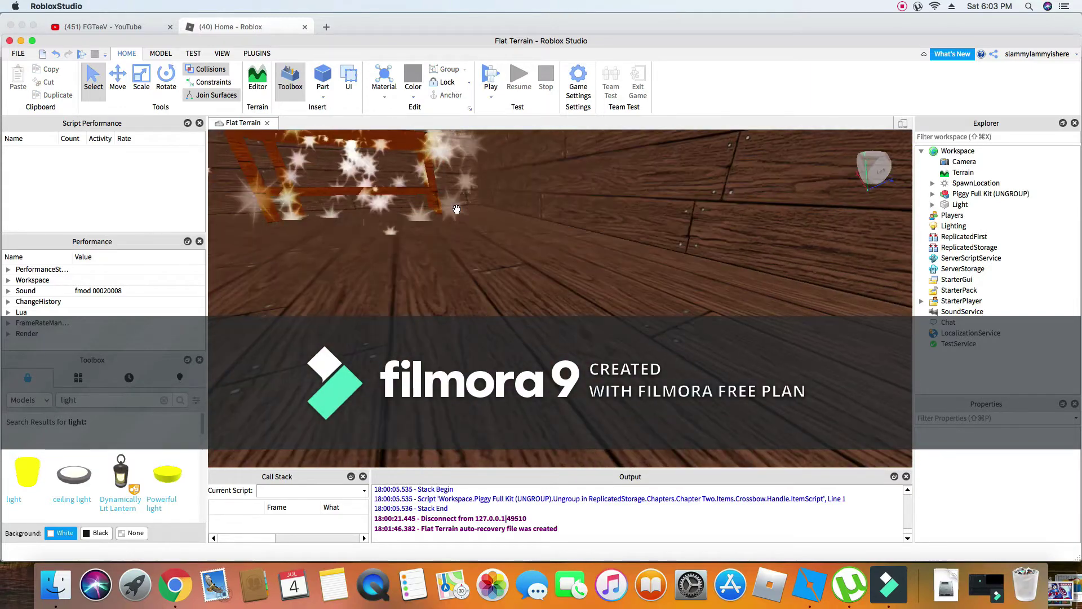
scroll(456, 210, down, 5)
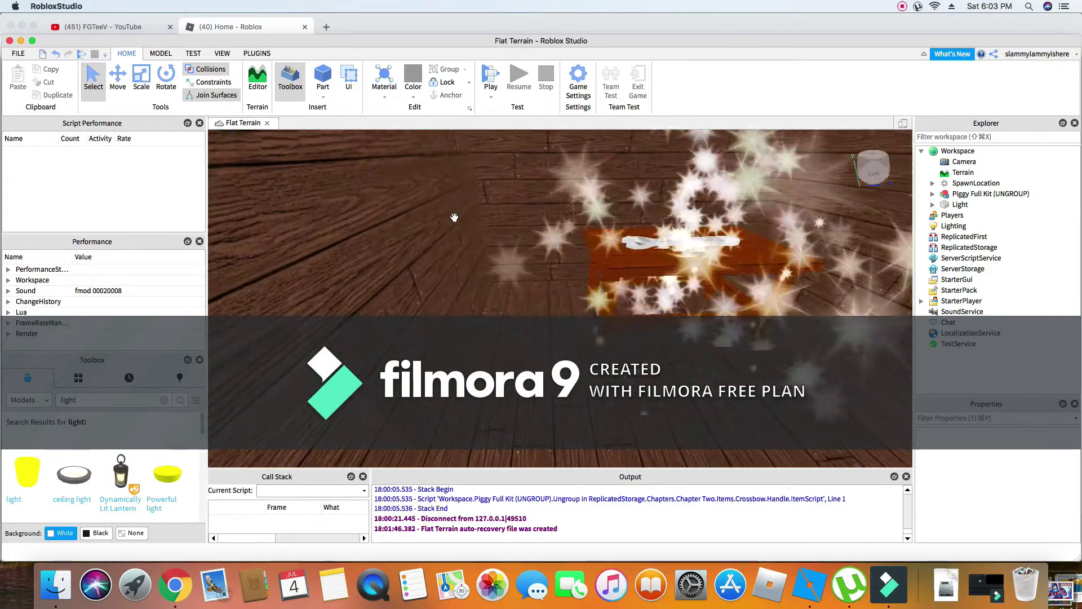
scroll(455, 218, up, 5)
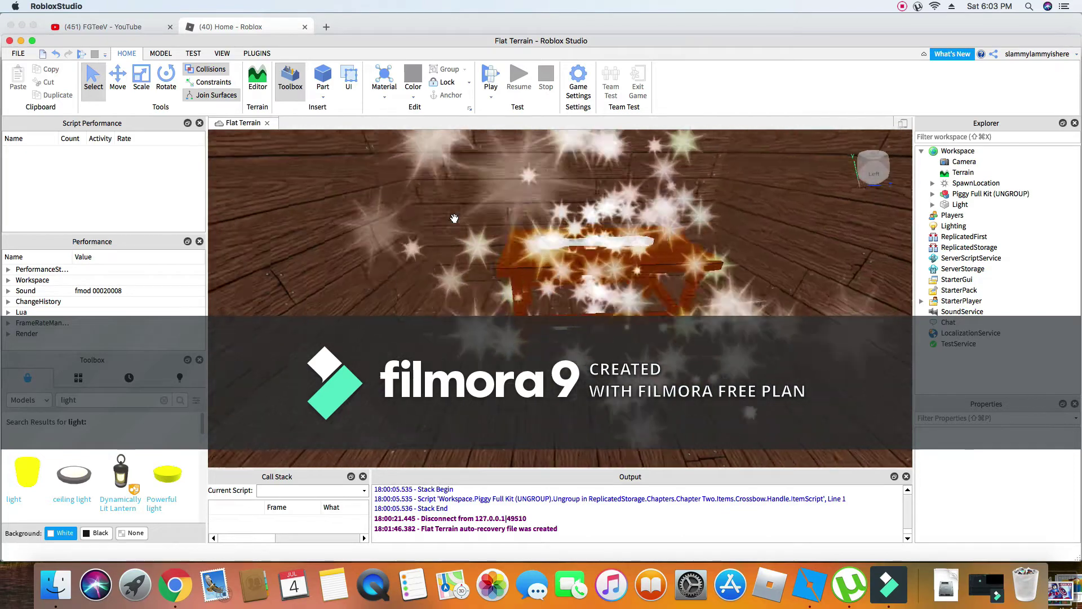
right_drag(454, 218, 277, 323)
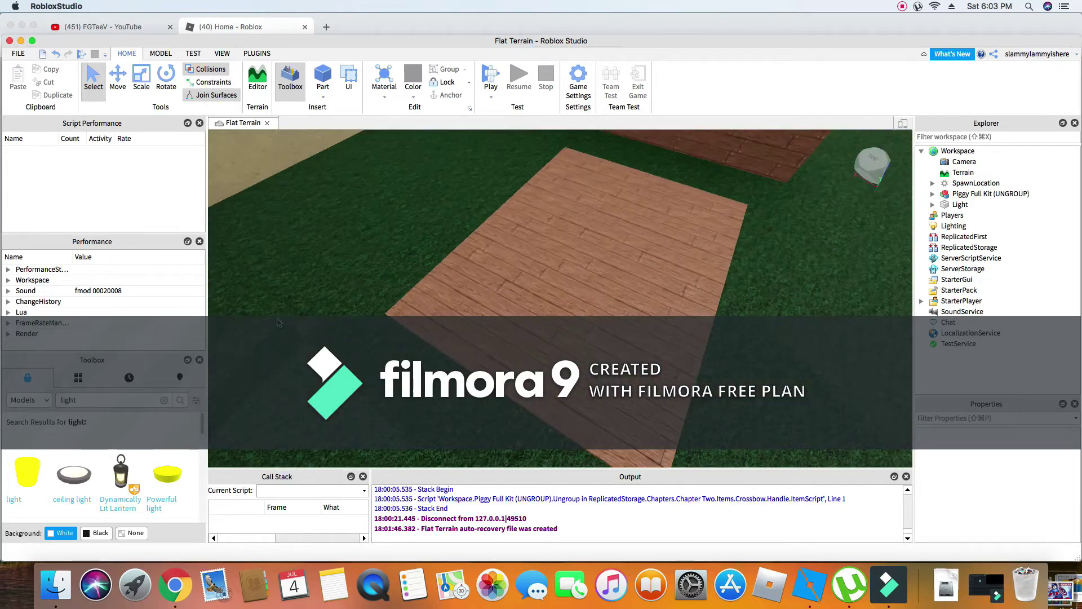
Insert a second yellow light onto the wooden slab beside the shed and deselect it
drag(33, 486, 527, 309)
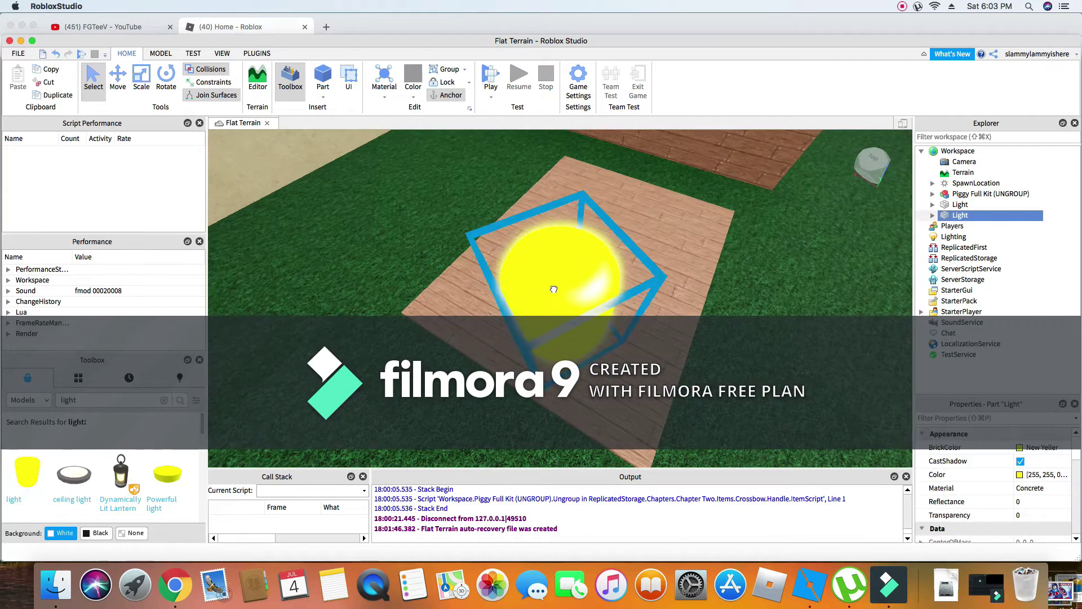
scroll(555, 289, up, 5)
scroll(557, 289, down, 5)
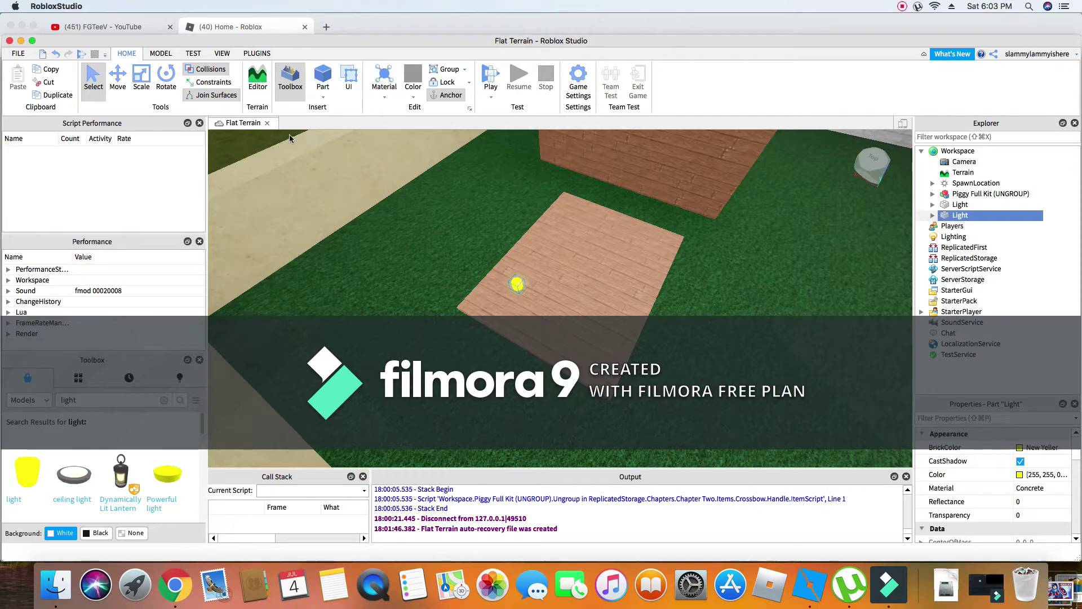
click(364, 182)
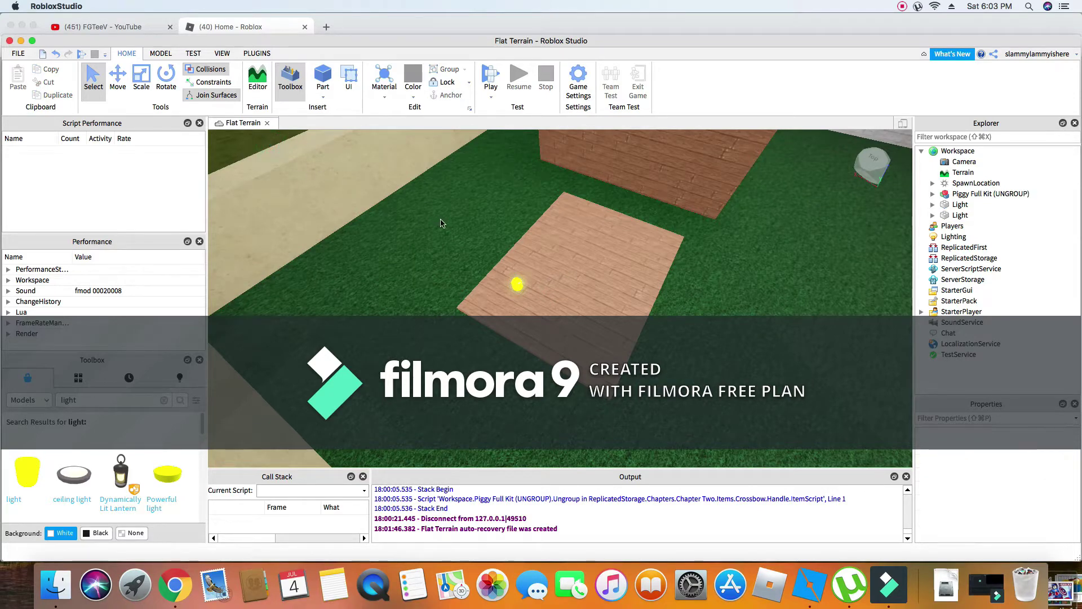
Examine the underground tunnel and the dark and green-walled passages of the kit's map
scroll(434, 214, up, 5)
right_drag(428, 205, 438, 225)
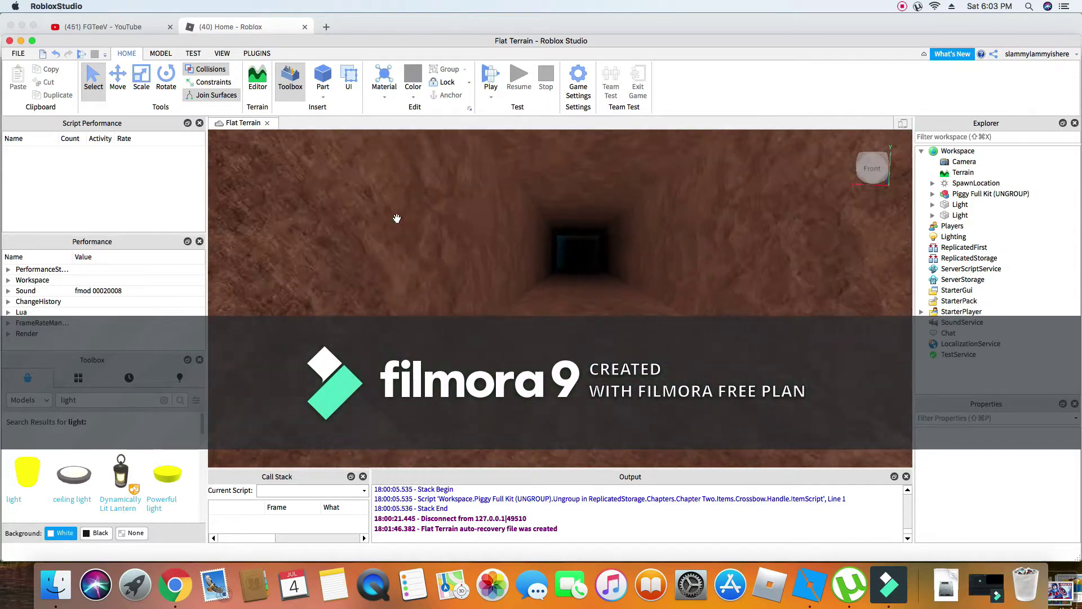
mouse_move(442, 223)
right_down()
mouse_move(425, 227)
mouse_move(438, 225)
right_up()
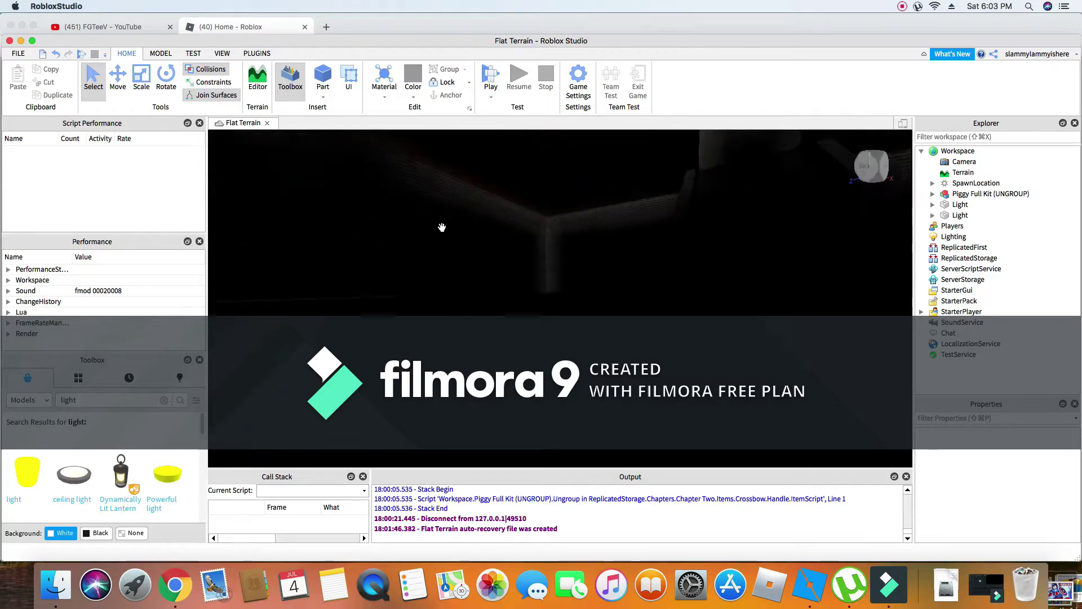
right_drag(433, 227, 461, 248)
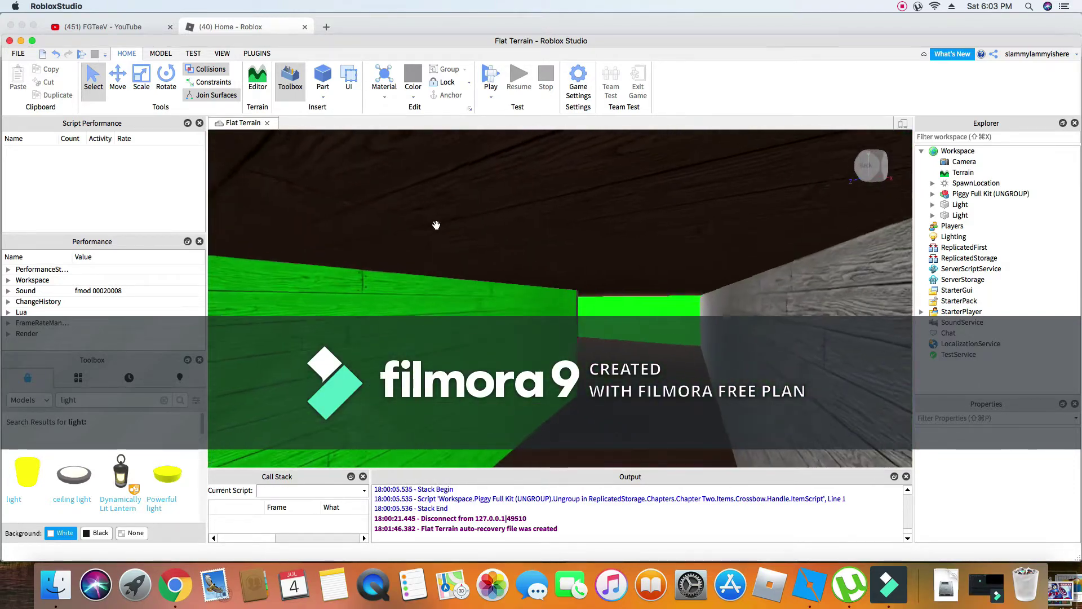
mouse_move(422, 219)
right_down()
mouse_move(437, 227)
mouse_move(418, 233)
mouse_move(437, 225)
mouse_move(459, 235)
mouse_move(439, 219)
mouse_move(420, 232)
mouse_move(450, 231)
mouse_move(437, 225)
mouse_move(452, 242)
mouse_move(437, 224)
mouse_move(400, 225)
mouse_move(437, 225)
mouse_move(421, 235)
mouse_move(529, 197)
mouse_move(470, 239)
mouse_move(413, 224)
mouse_move(443, 229)
mouse_move(434, 234)
mouse_move(419, 226)
mouse_move(485, 225)
mouse_move(423, 227)
mouse_move(435, 227)
right_up()
key(s)
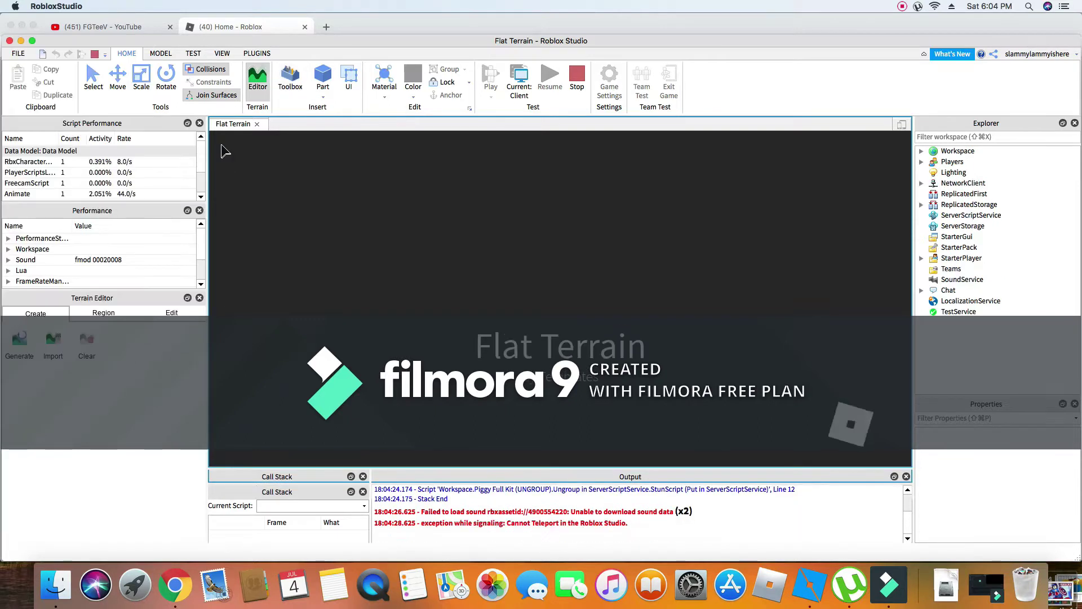
Playtest the game again, check the in-game settings, and view the character up close and from afar
click(229, 138)
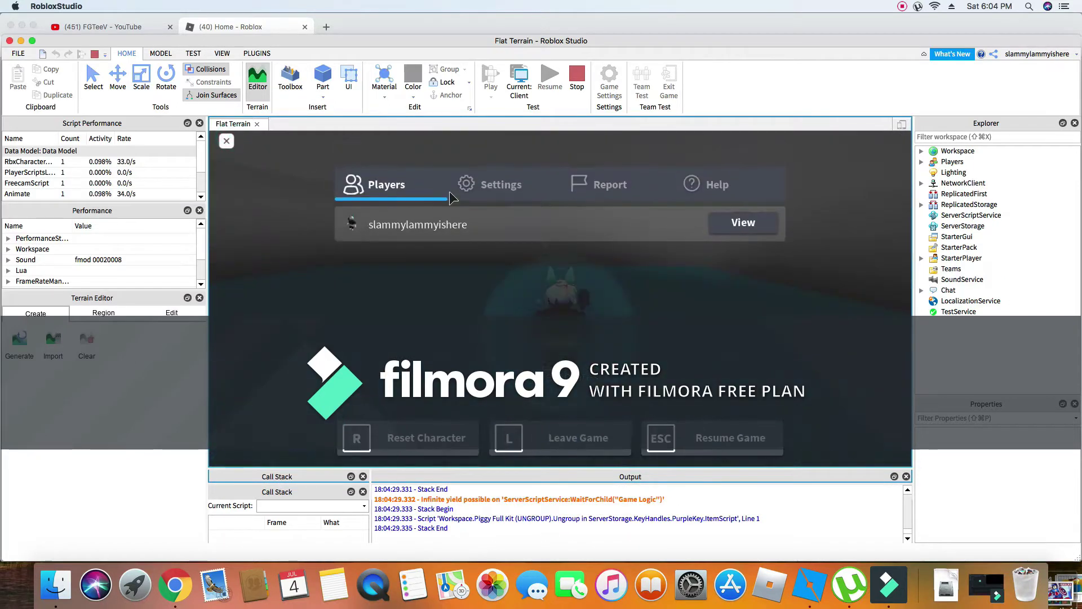
click(484, 189)
click(228, 141)
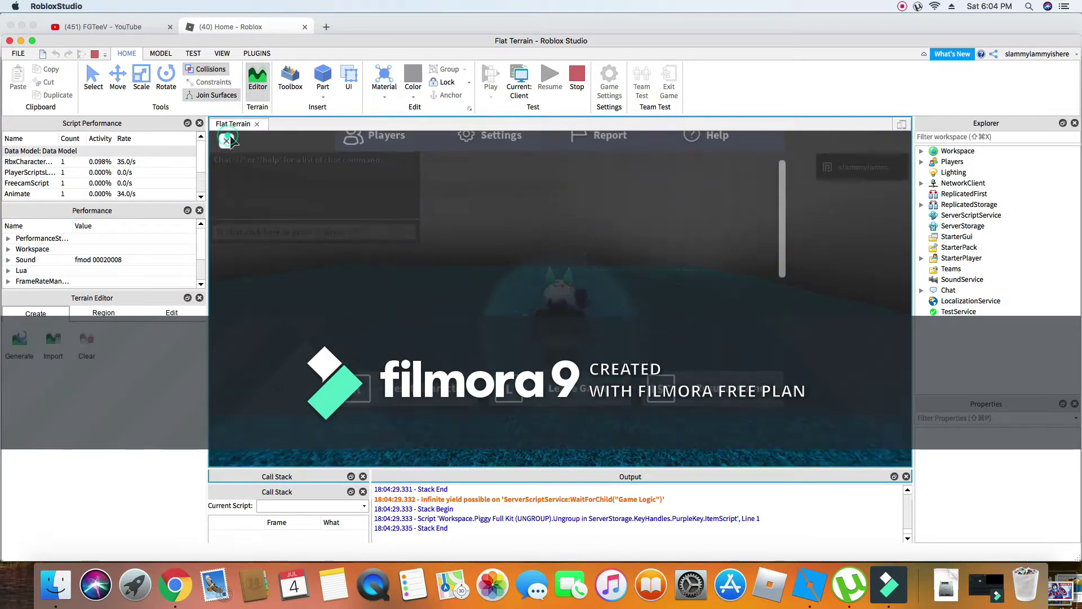
scroll(576, 249, up, 4)
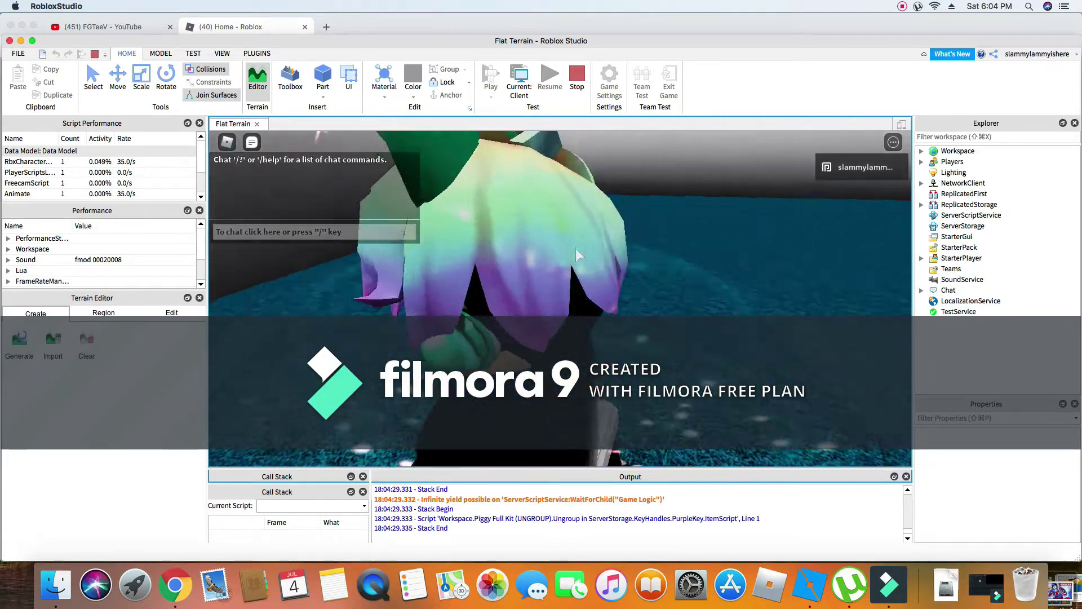
scroll(560, 299, down, 8)
scroll(560, 298, up, 8)
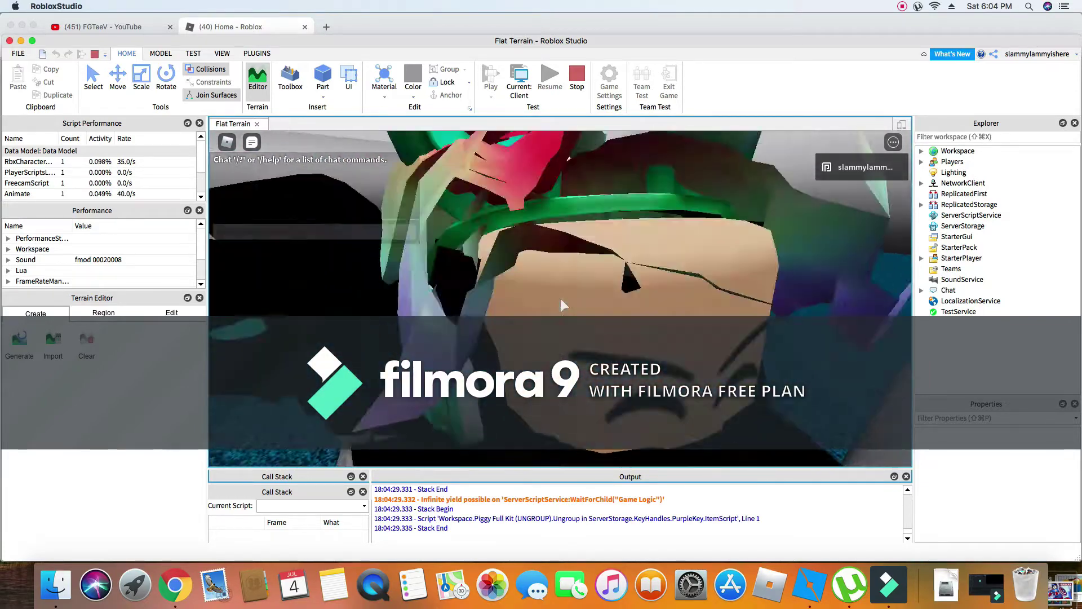
End the playtest and examine the kit's house interior with its staircase and the chosen Piggy's waiting room
scroll(561, 300, down, 5)
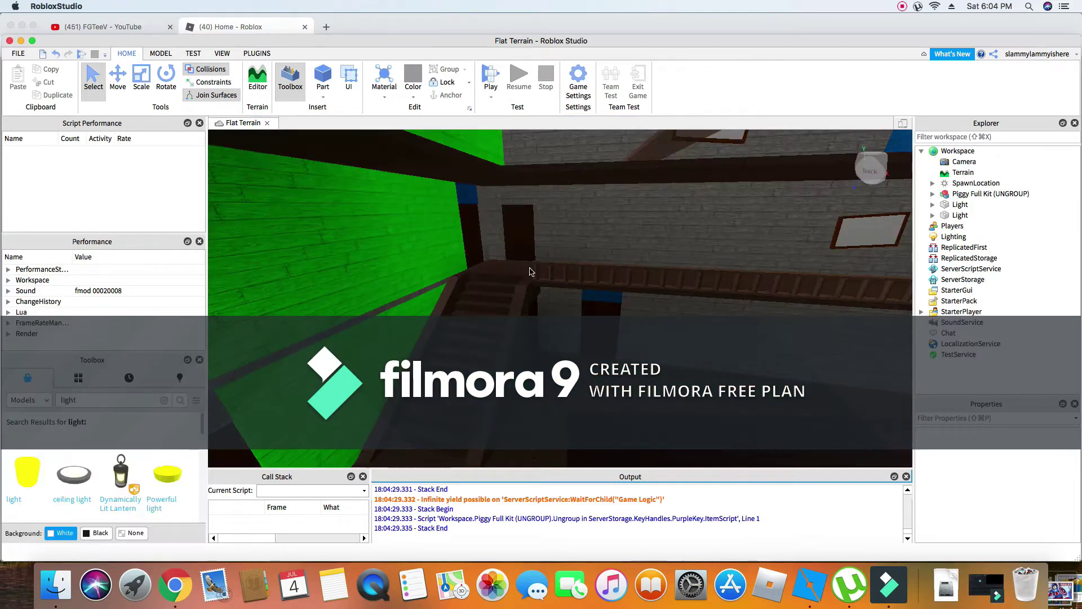
mouse_move(531, 272)
right_down()
mouse_move(558, 252)
mouse_move(517, 265)
right_up()
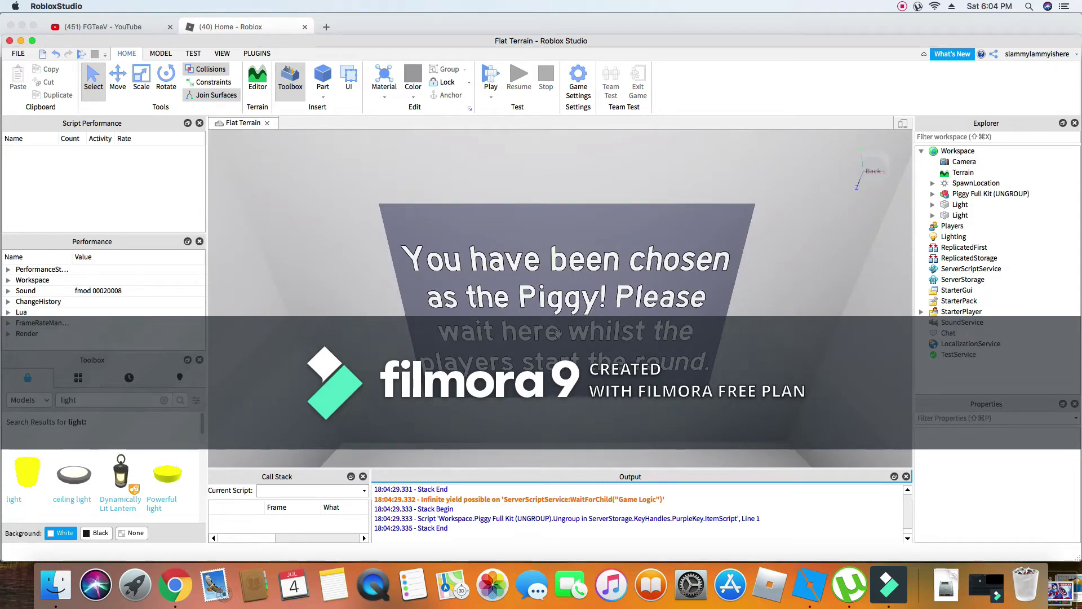
right_drag(501, 413, 454, 360)
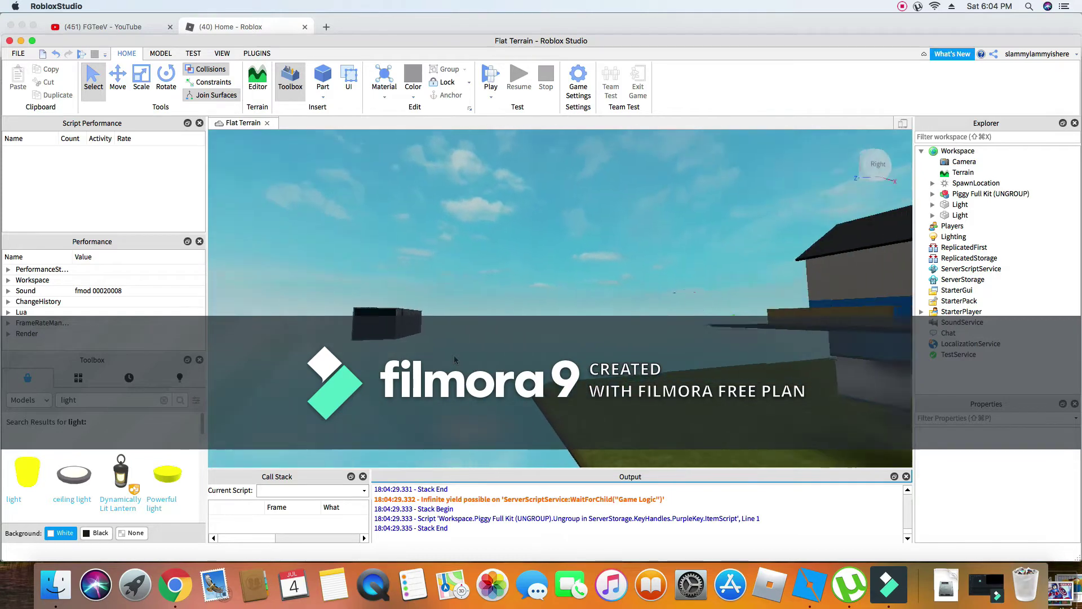
Examine the map from afar, the house exterior and front platform, the grass terrain, and the dark wooden-walled room
key(w)
right_drag(455, 356, 454, 357)
key(a)
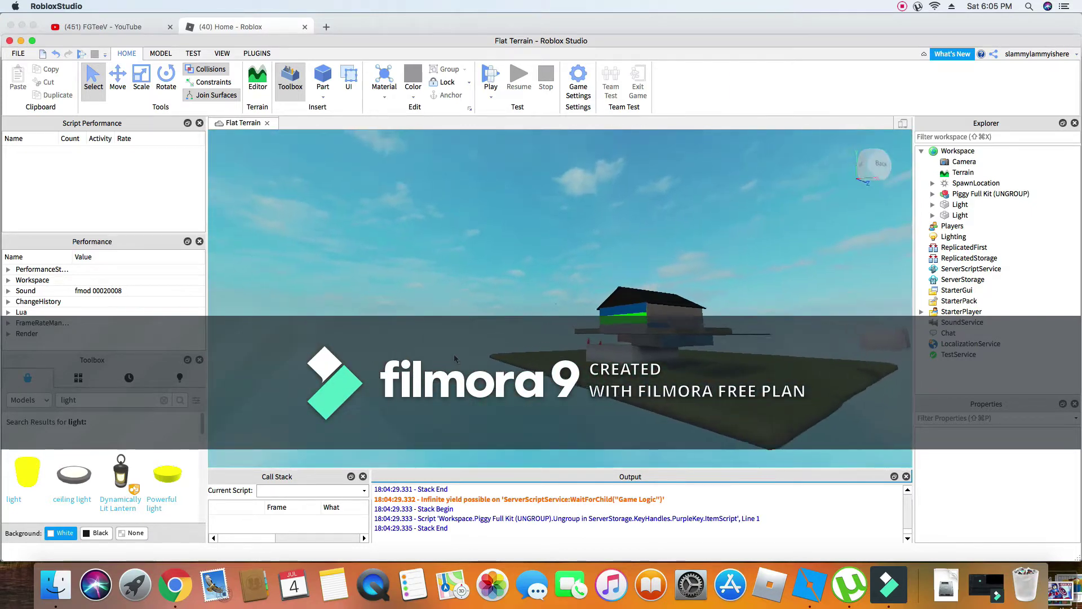
right_drag(454, 359, 455, 355)
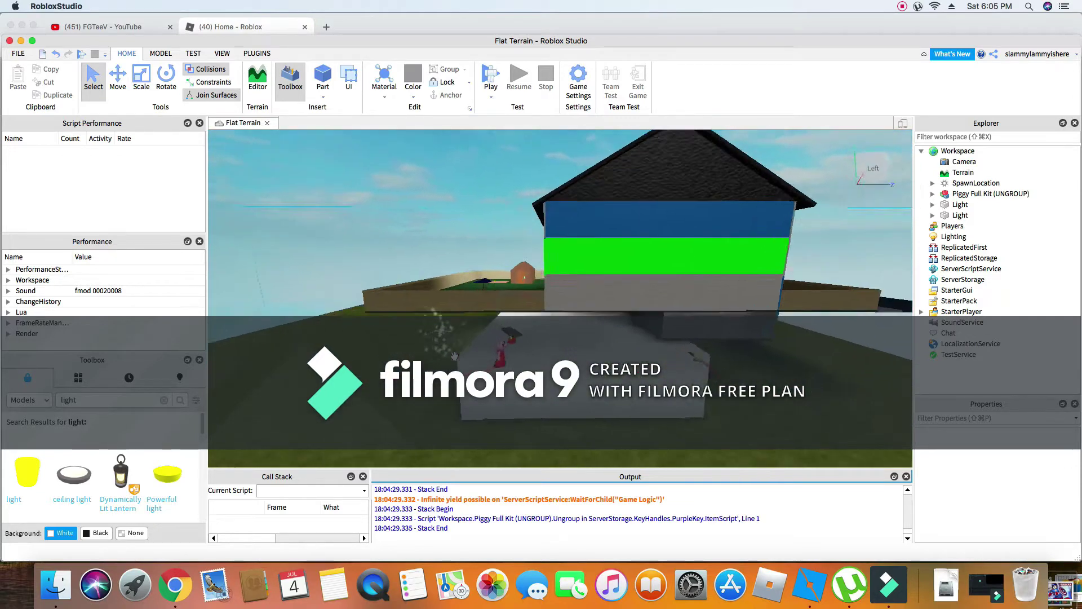
right_drag(454, 359, 455, 359)
scroll(455, 356, up, 5)
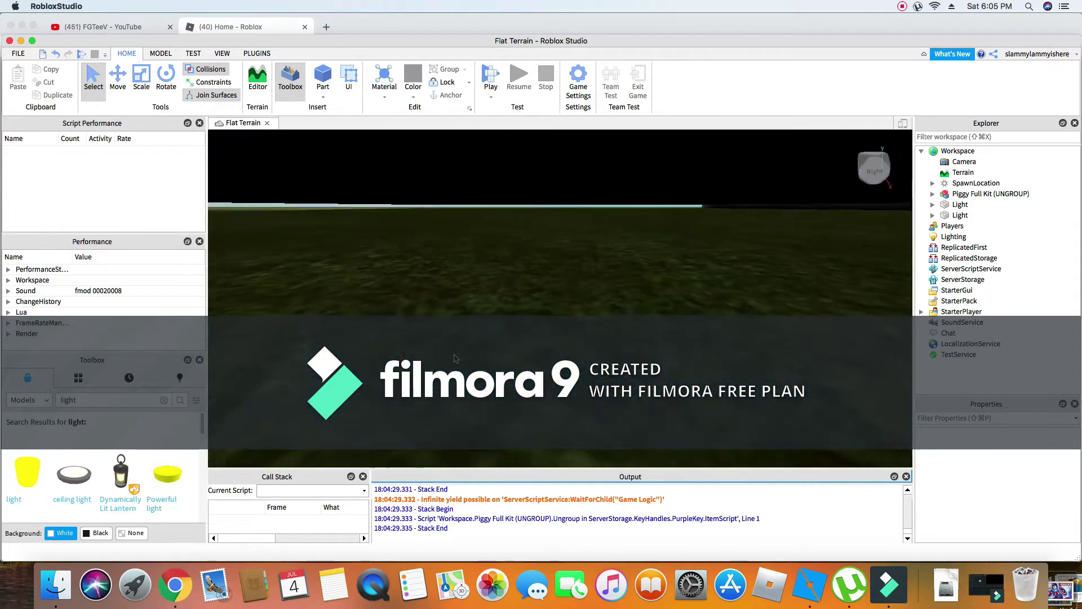
right_drag(455, 355, 454, 354)
right_drag(378, 302, 99, 397)
scroll(389, 309, up, 5)
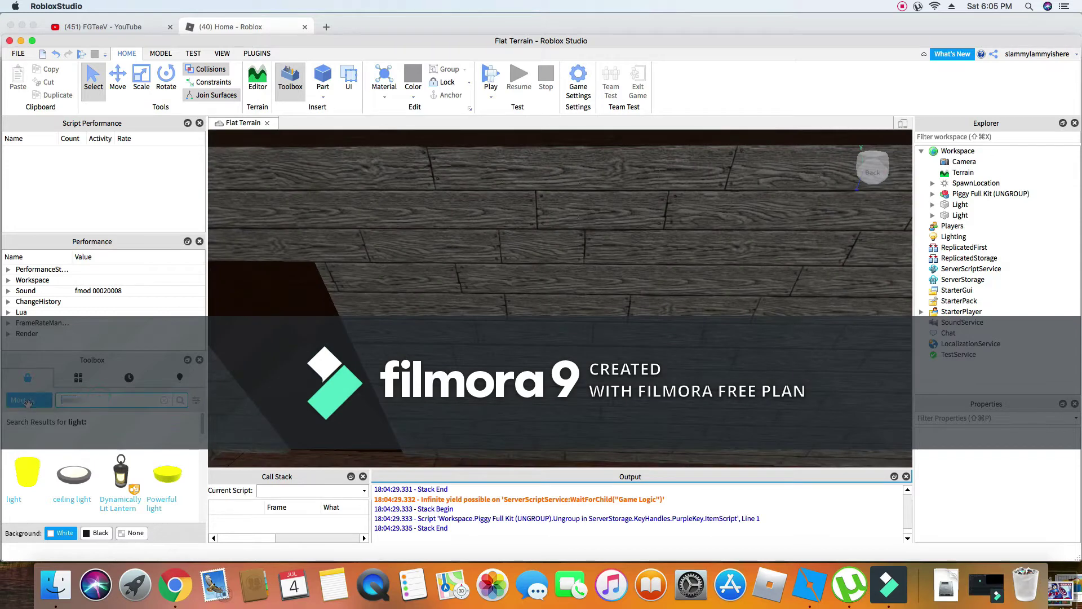